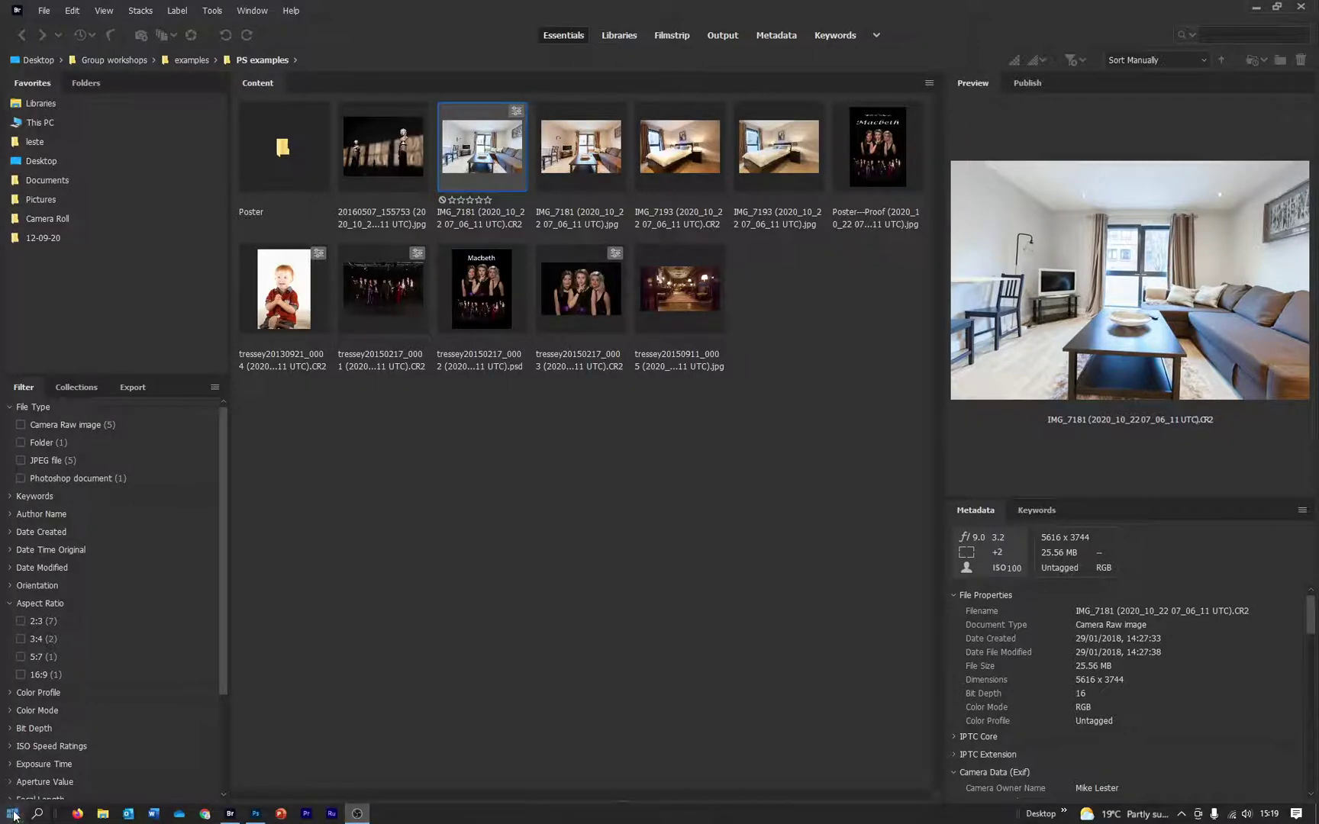
Step: Launch the Adobe Creative Cloud desktop app from the Windows Start menu app list
click(13, 813)
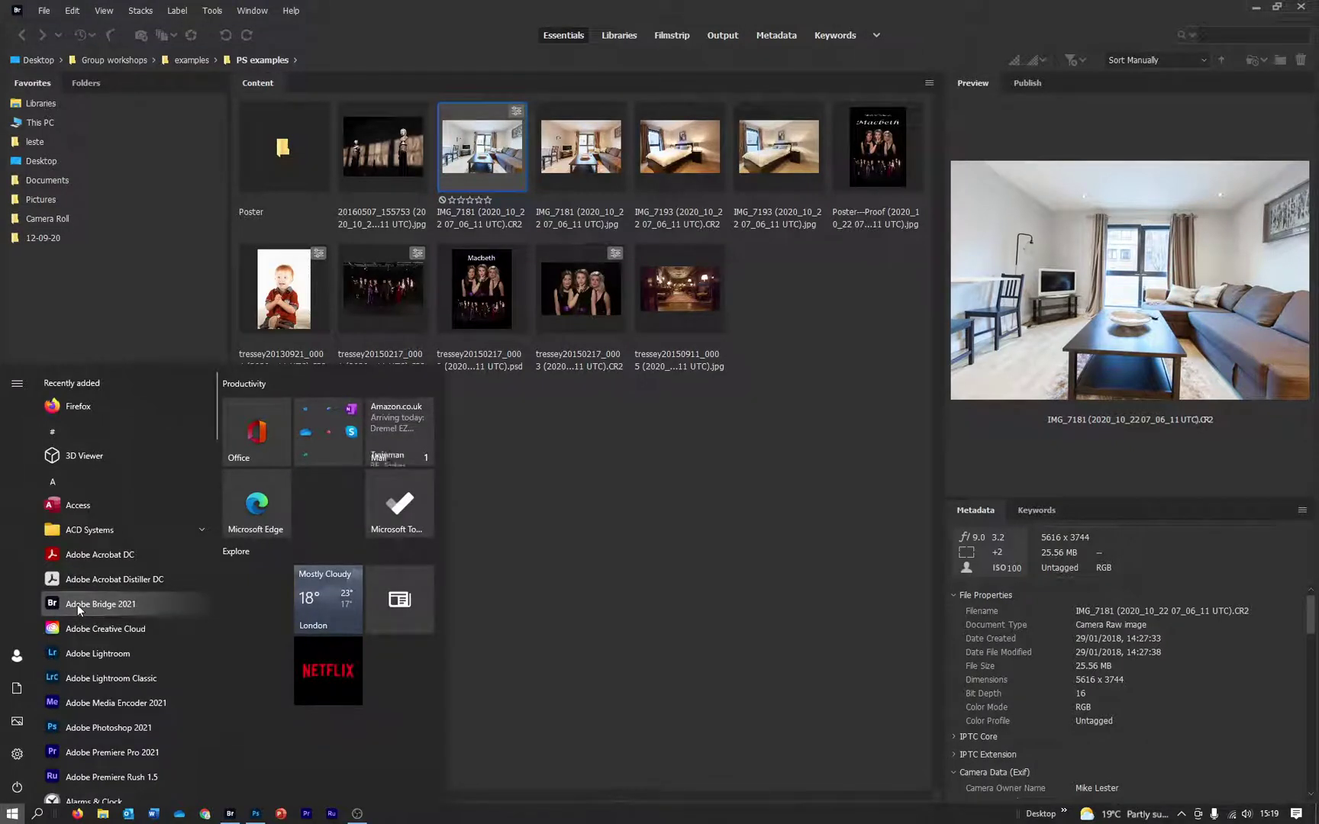
click(99, 629)
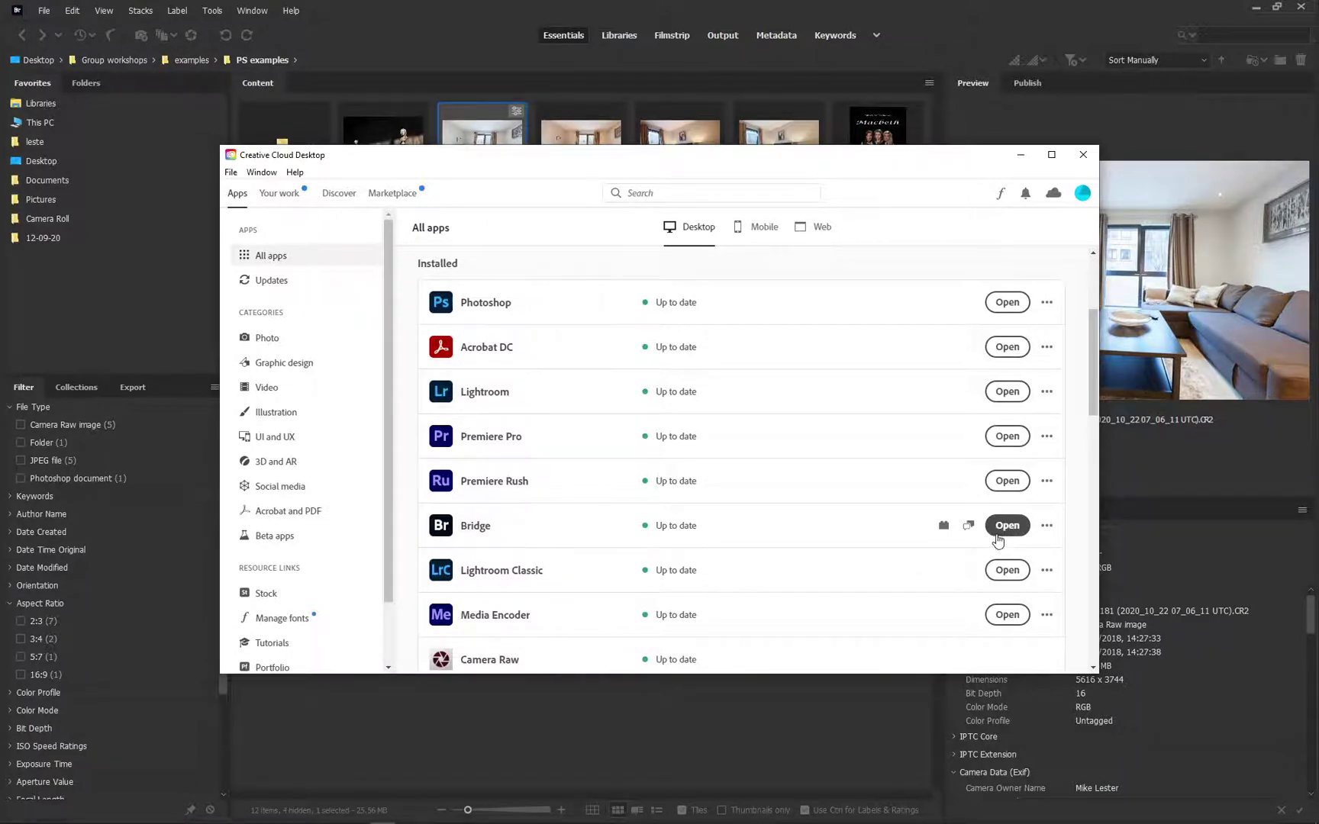
Step: Close the Creative Cloud Desktop window to return to Bridge's PS examples folder
click(1081, 155)
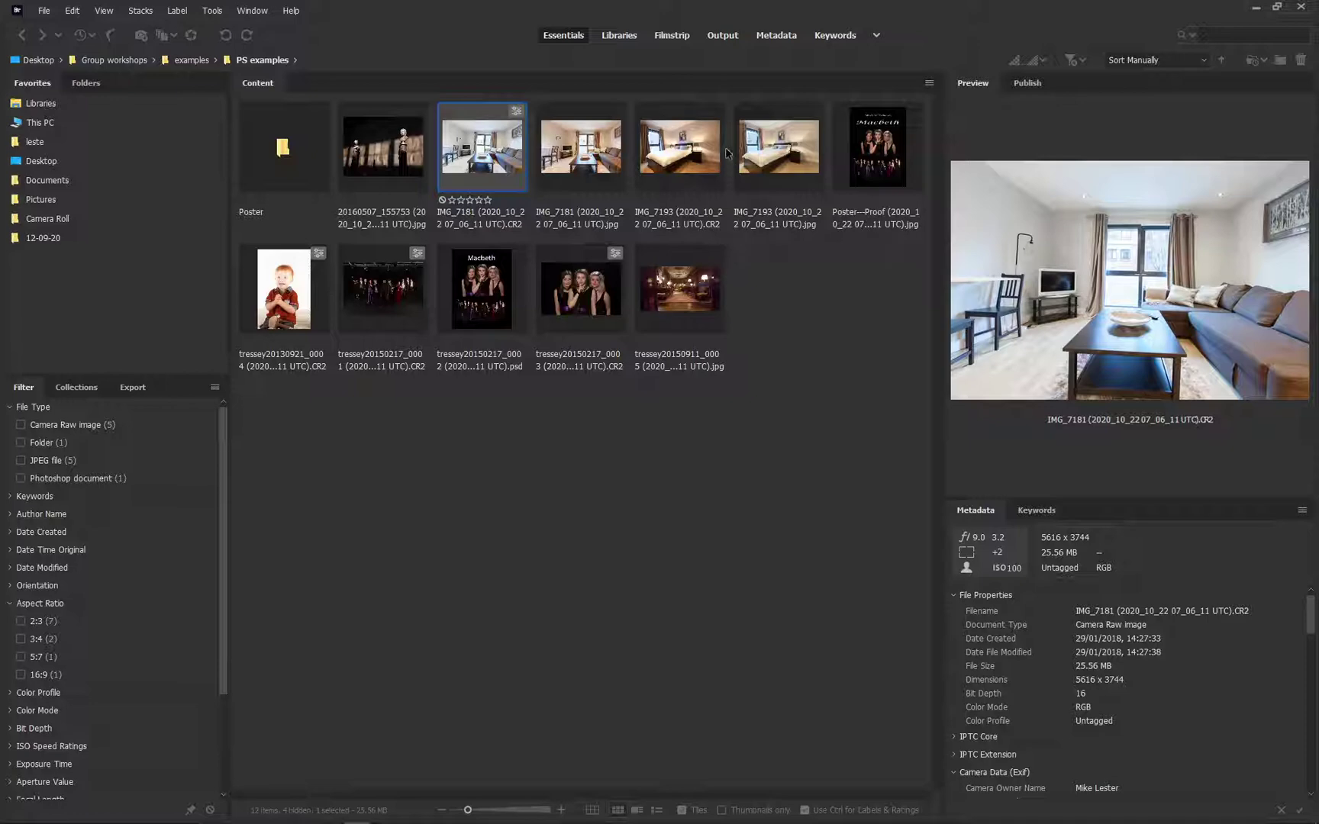
click(671, 36)
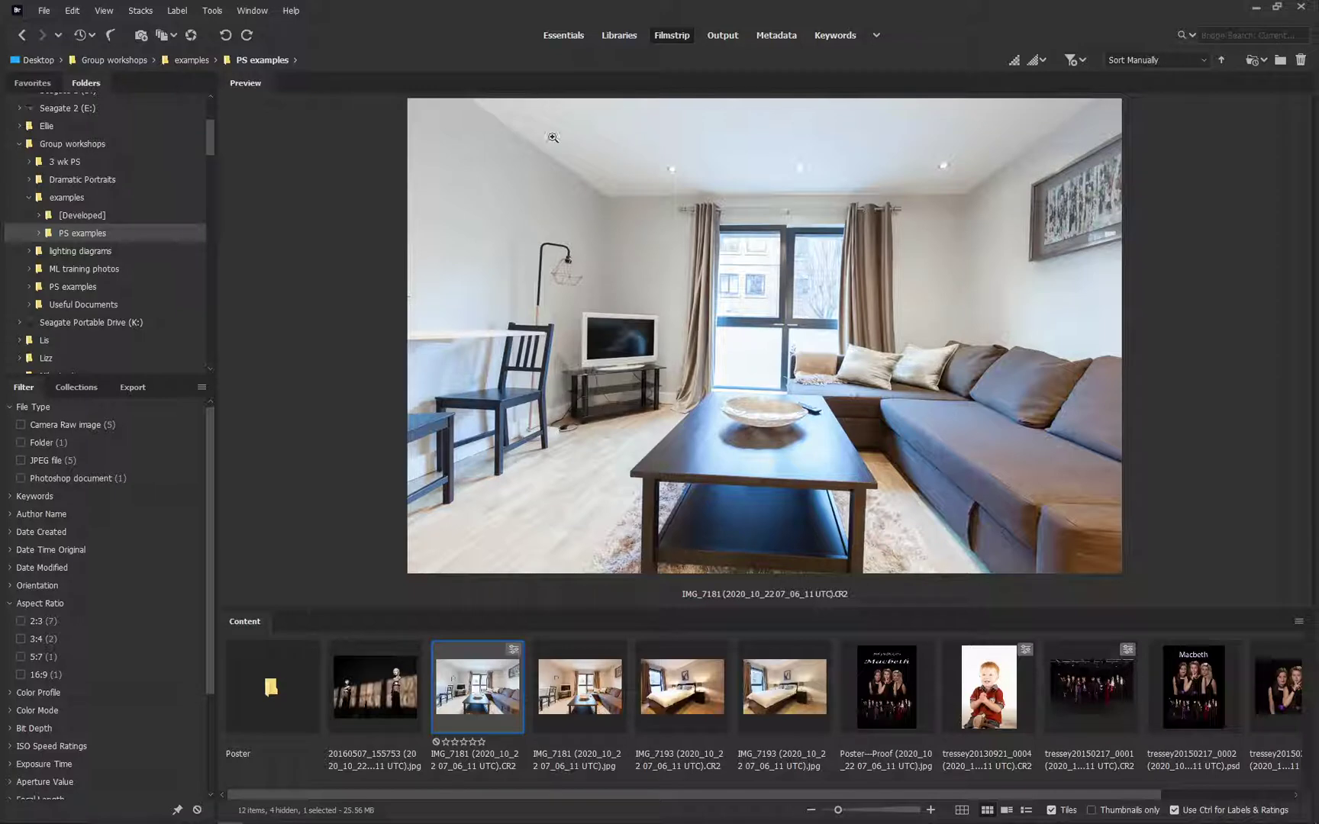
click(562, 38)
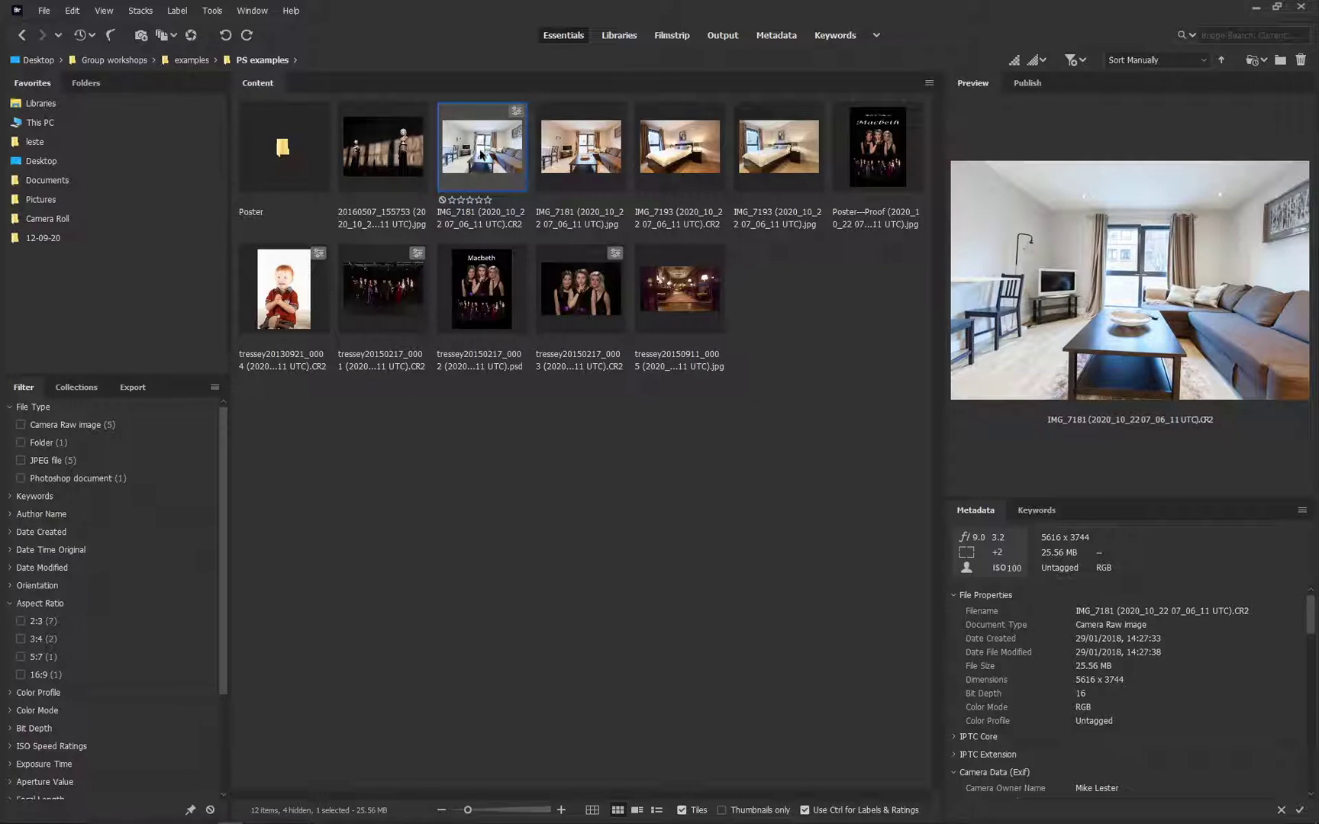
right_click(478, 154)
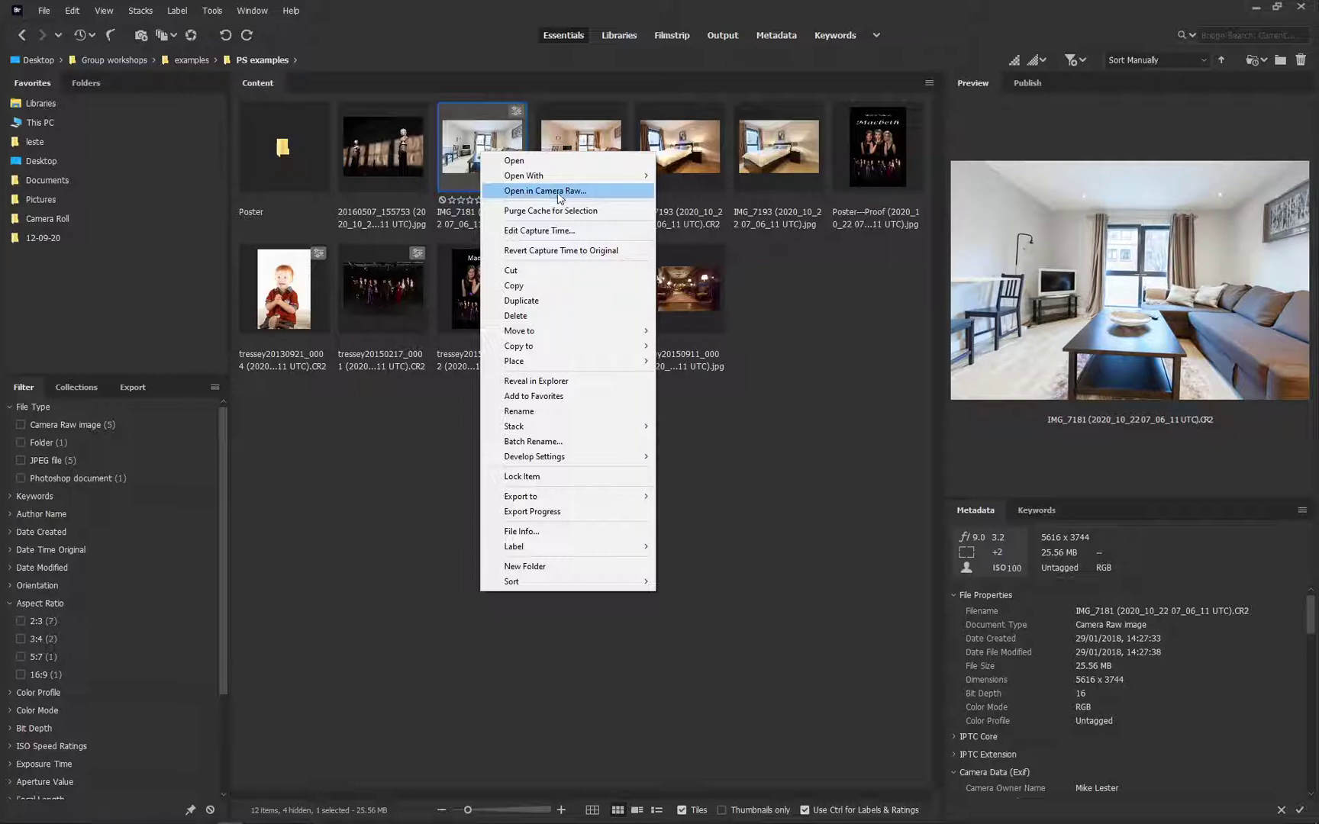
click(581, 140)
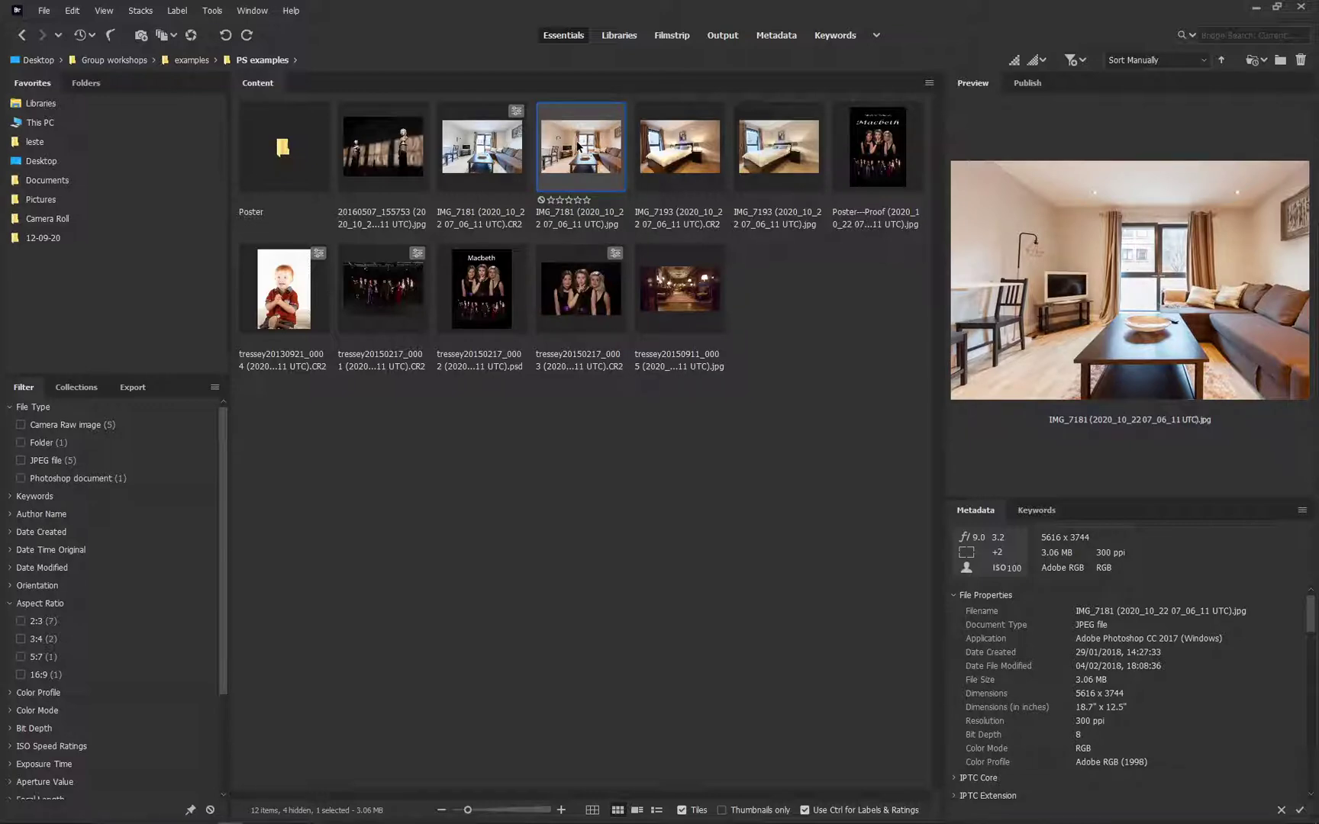
right_click(577, 146)
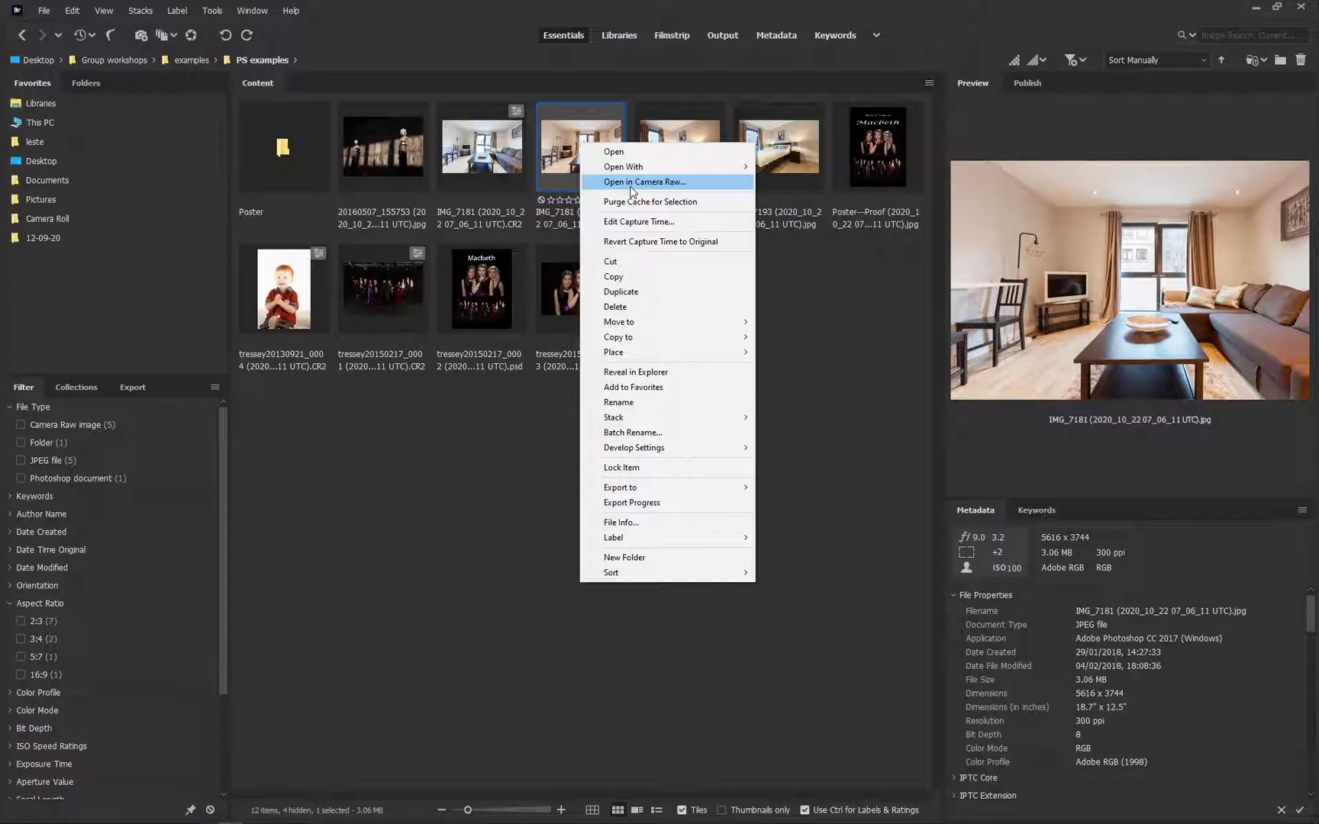
click(488, 154)
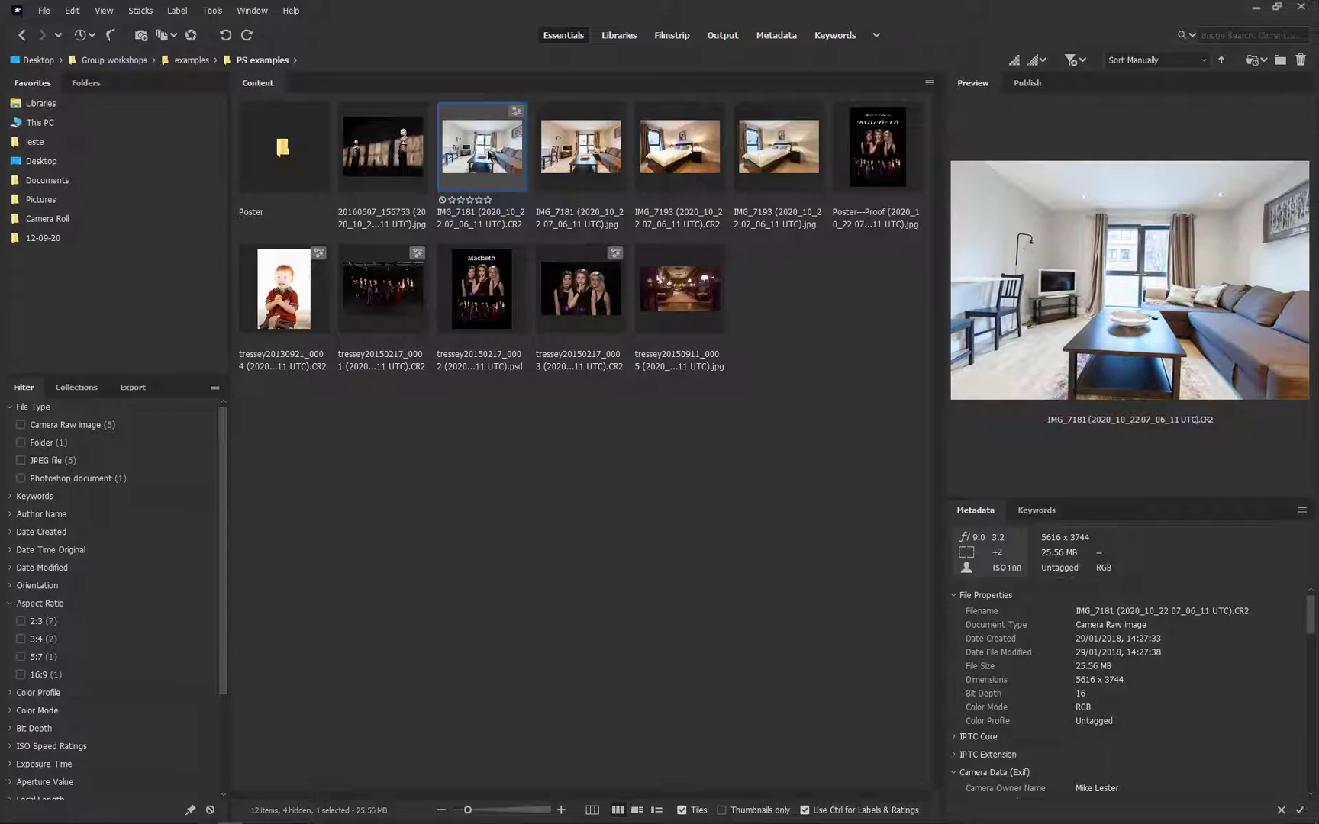
Step: Open the IMG_7181 CR2 raw file in Camera Raw and expand the Basic panel
double_click(488, 155)
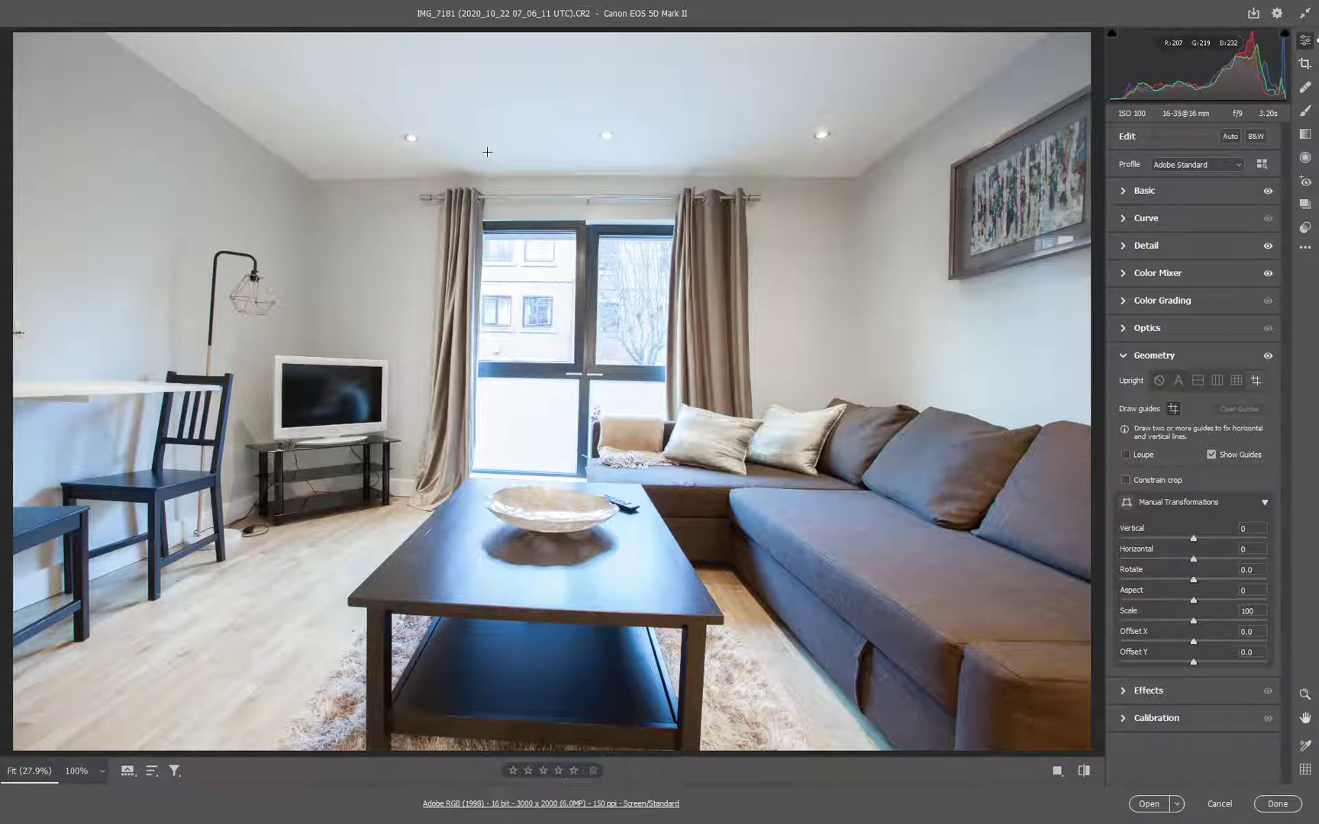
click(1151, 193)
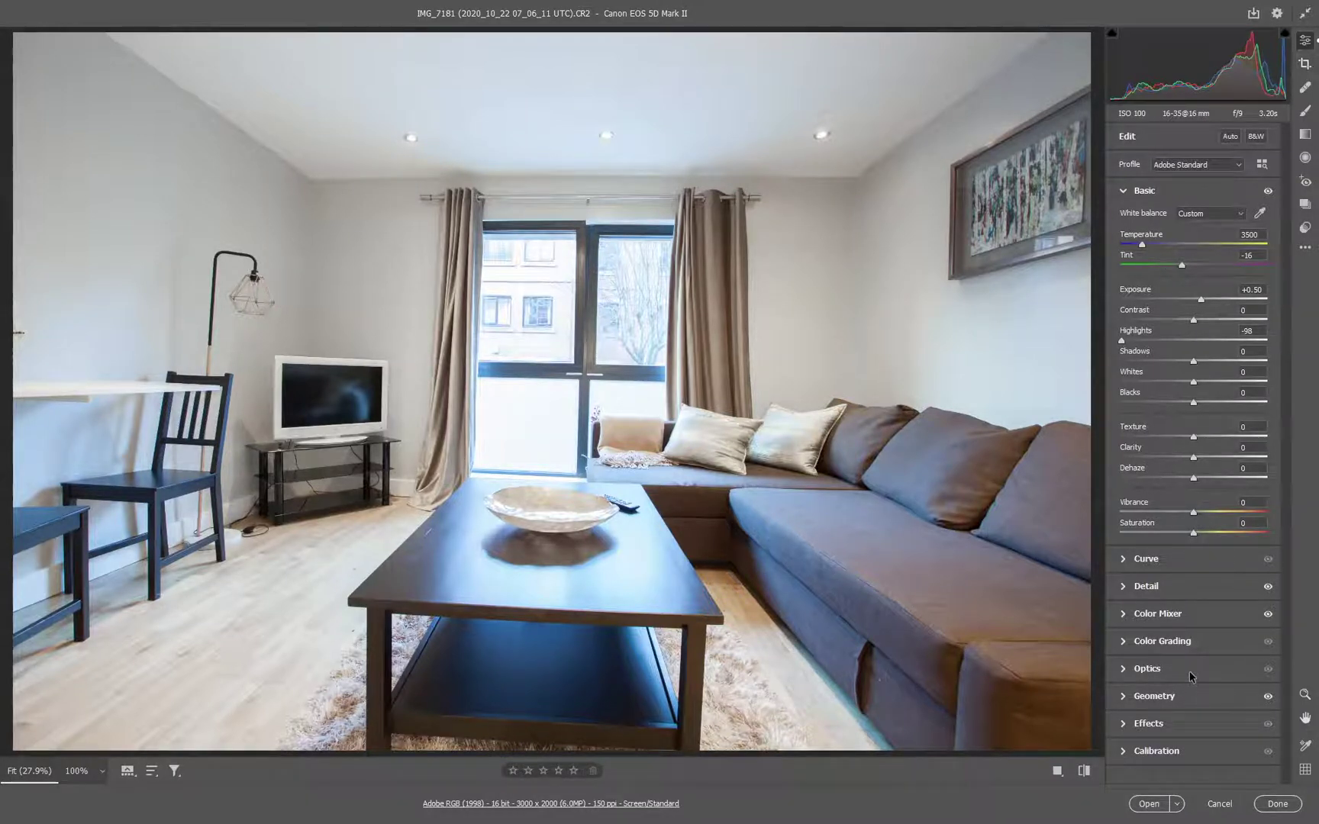
Step: Enable Optics lens profile corrections with the Canon EF 16-35mm profile, Distortion and Vignette 100
click(1191, 676)
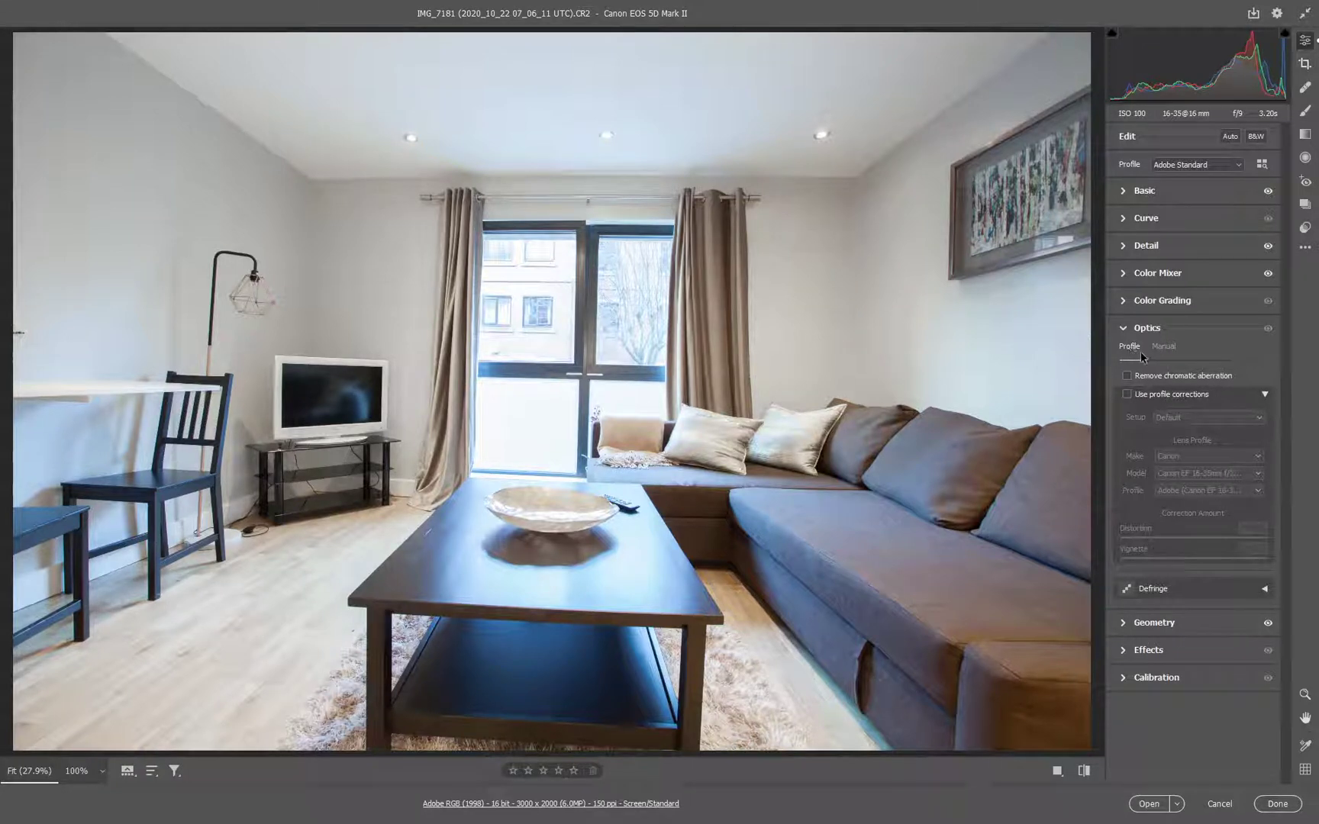
click(1165, 348)
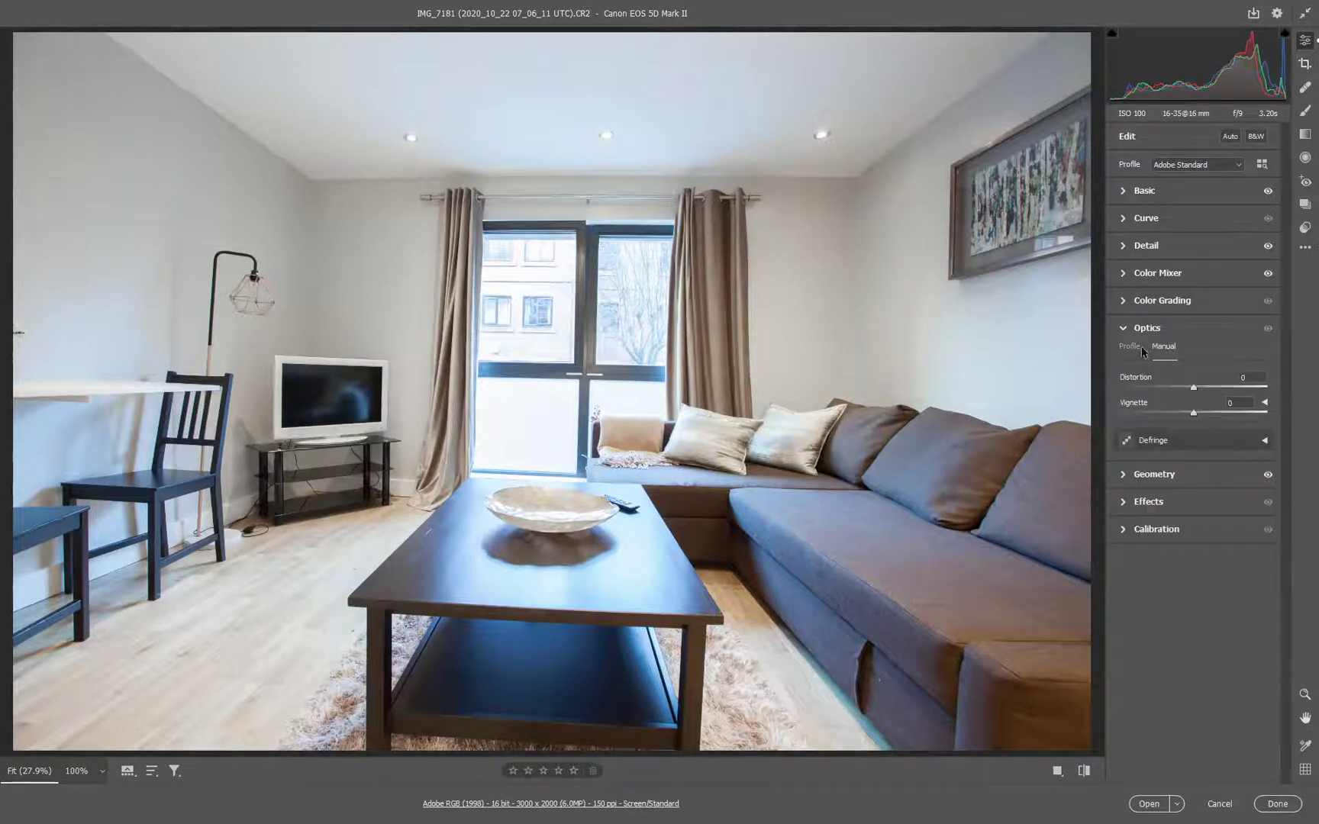
click(1135, 351)
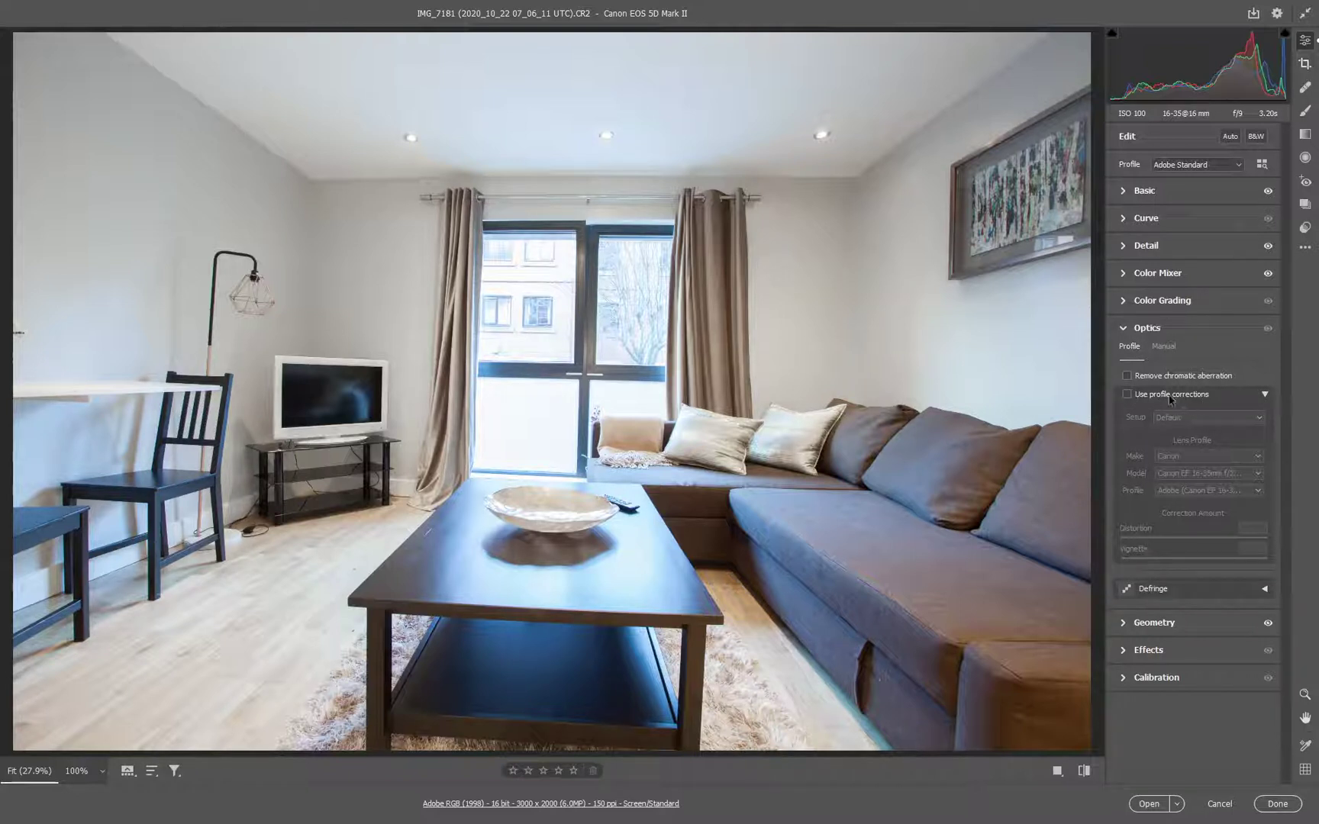
click(1129, 396)
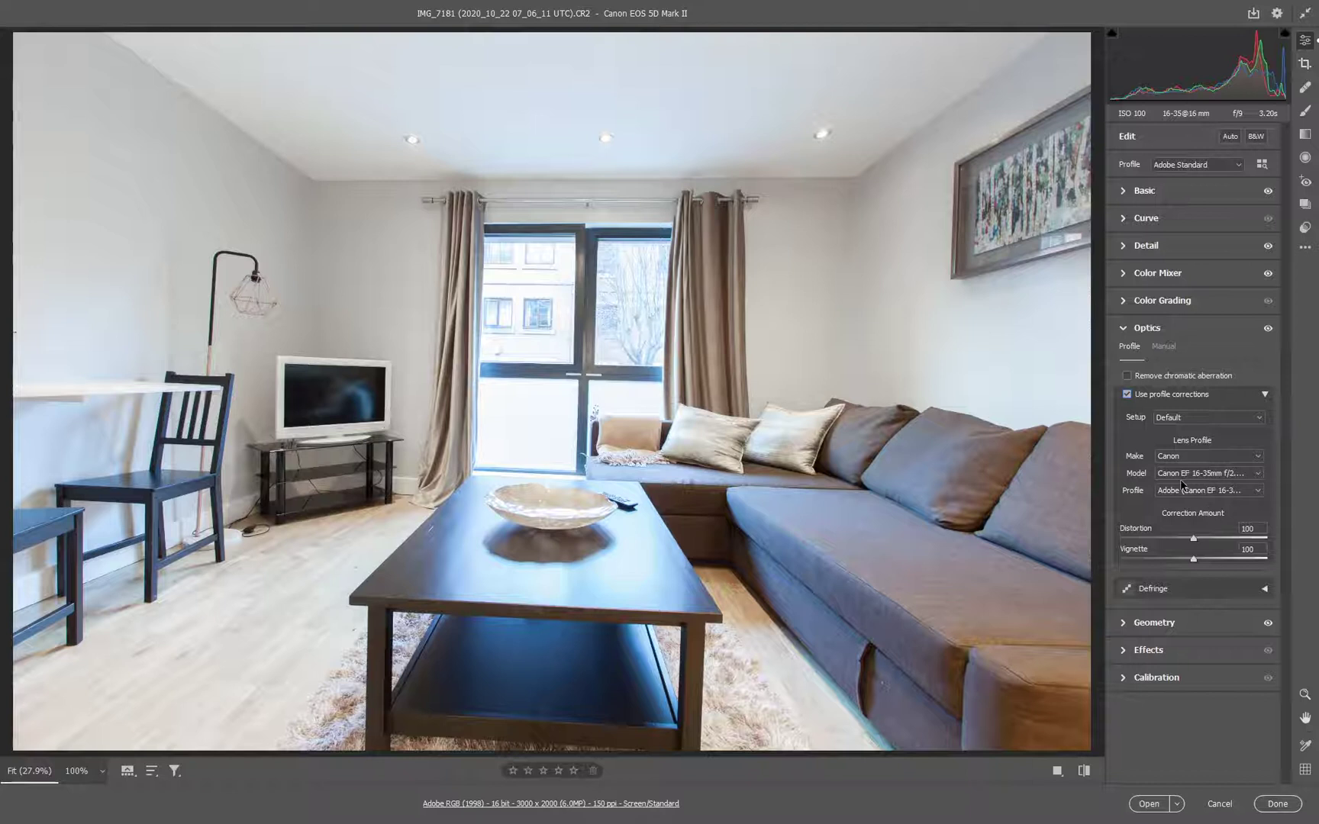
click(1259, 458)
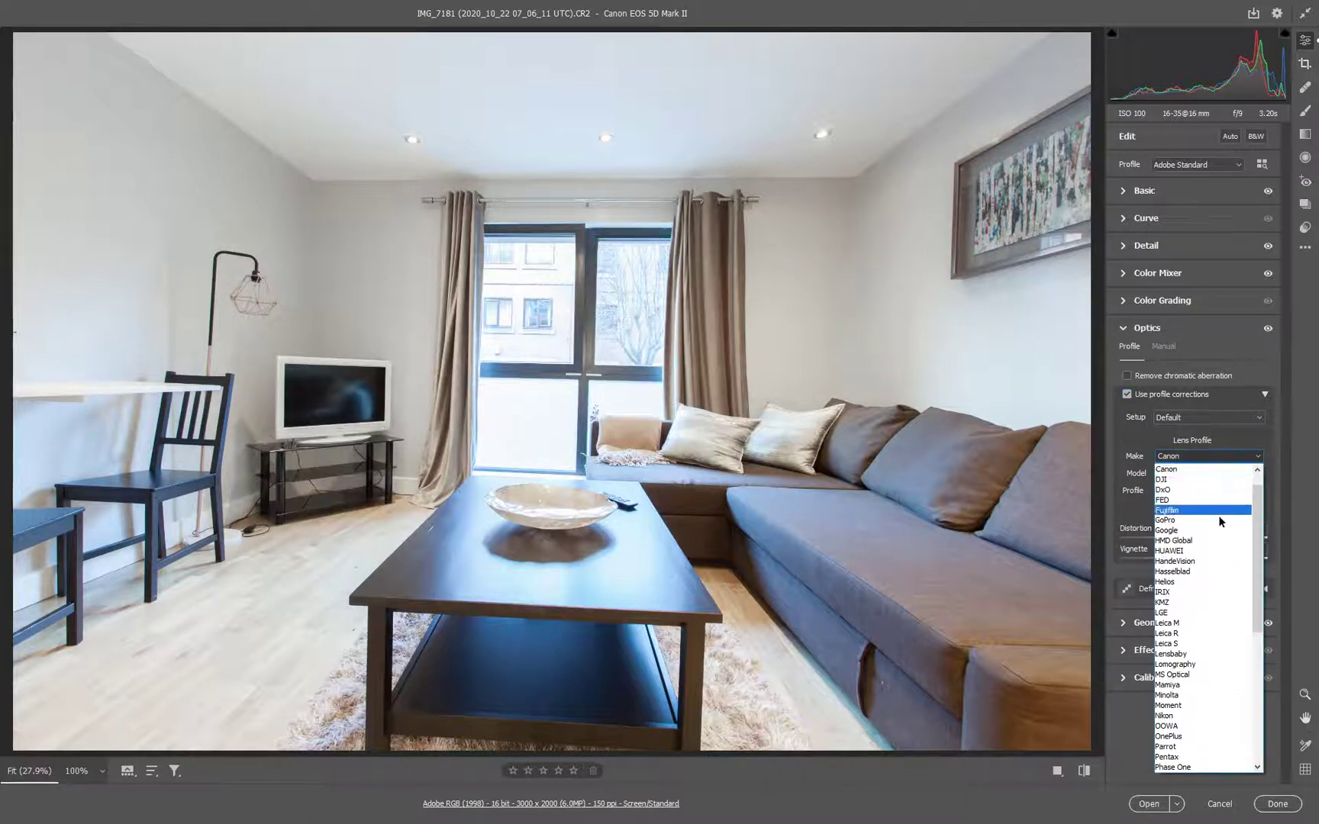
scroll(1222, 687, down, 4)
scroll(1222, 687, up, 2)
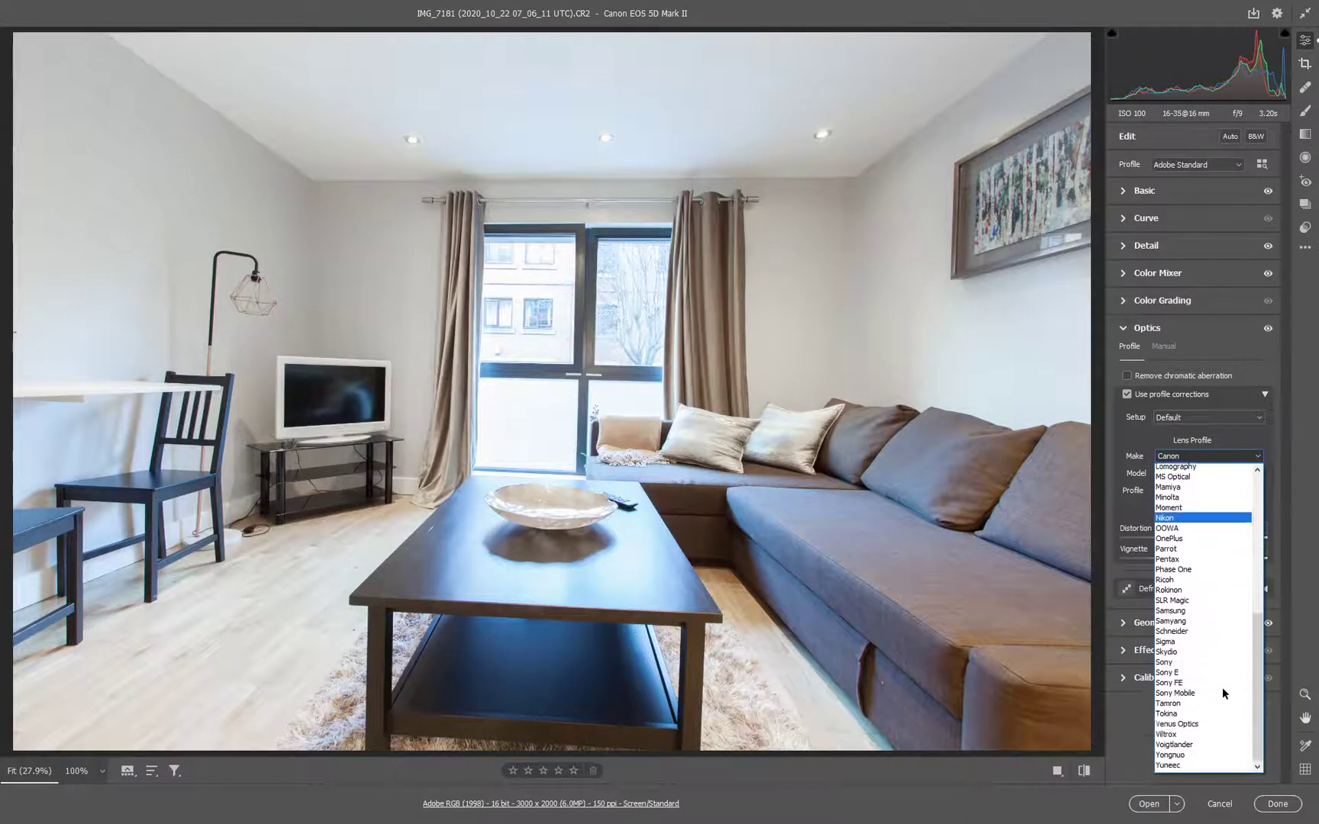
scroll(1222, 691, up, 3)
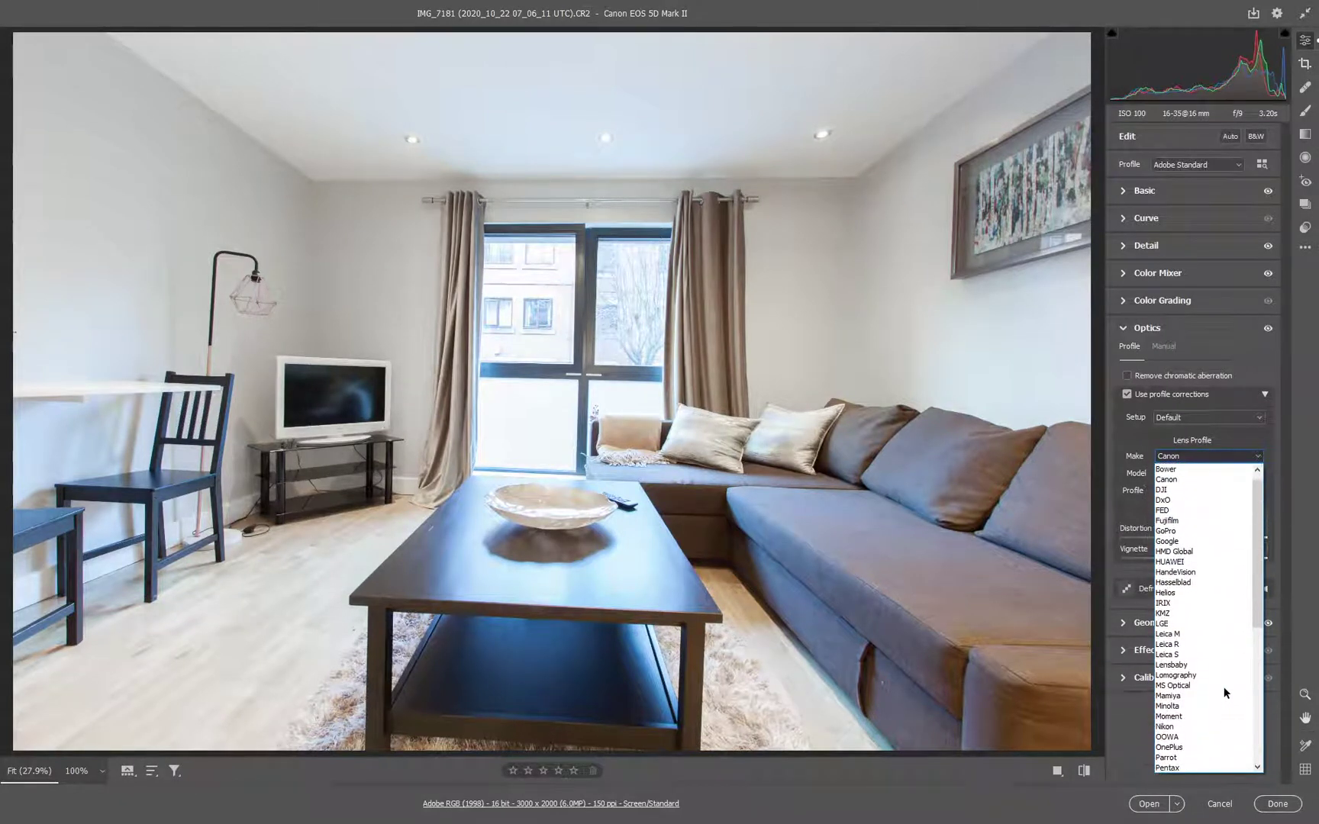
click(1242, 432)
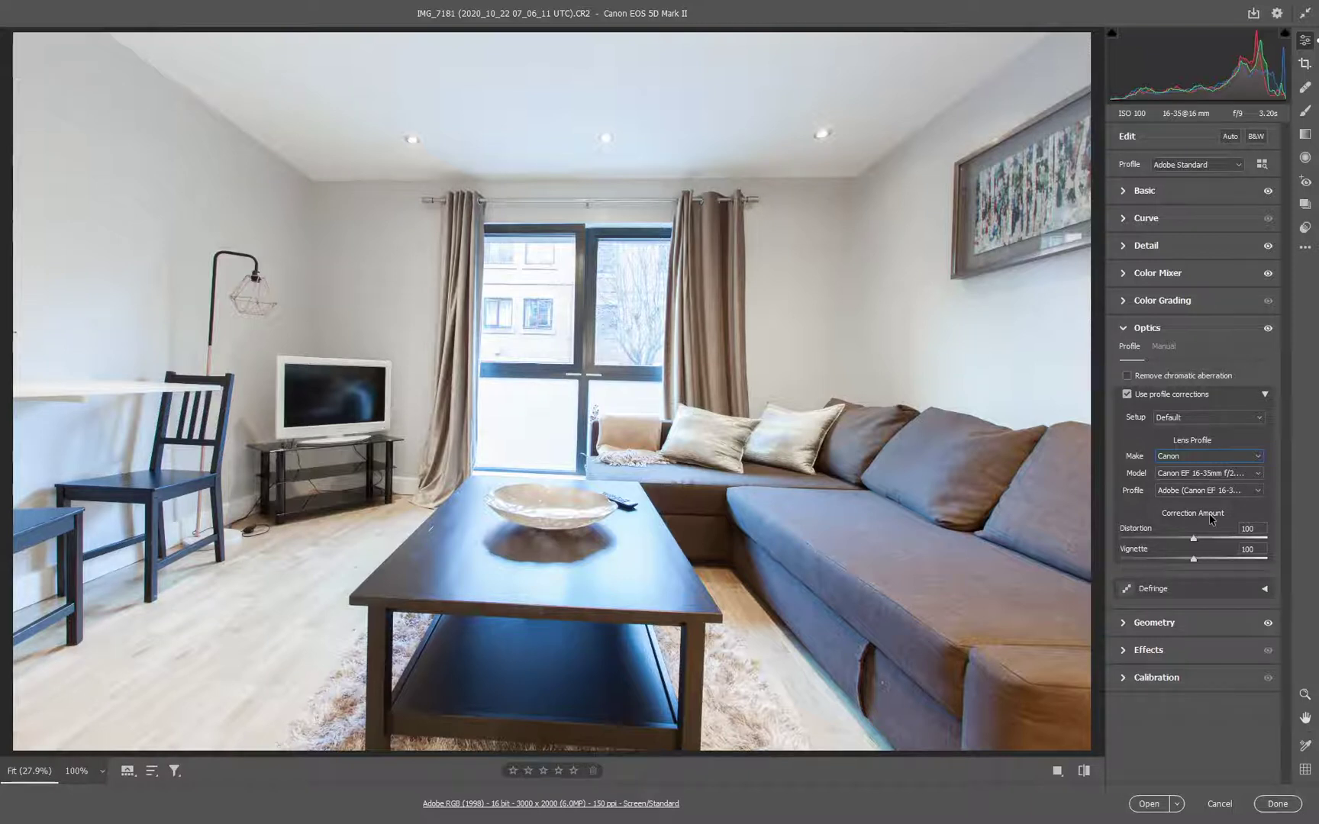
click(1127, 394)
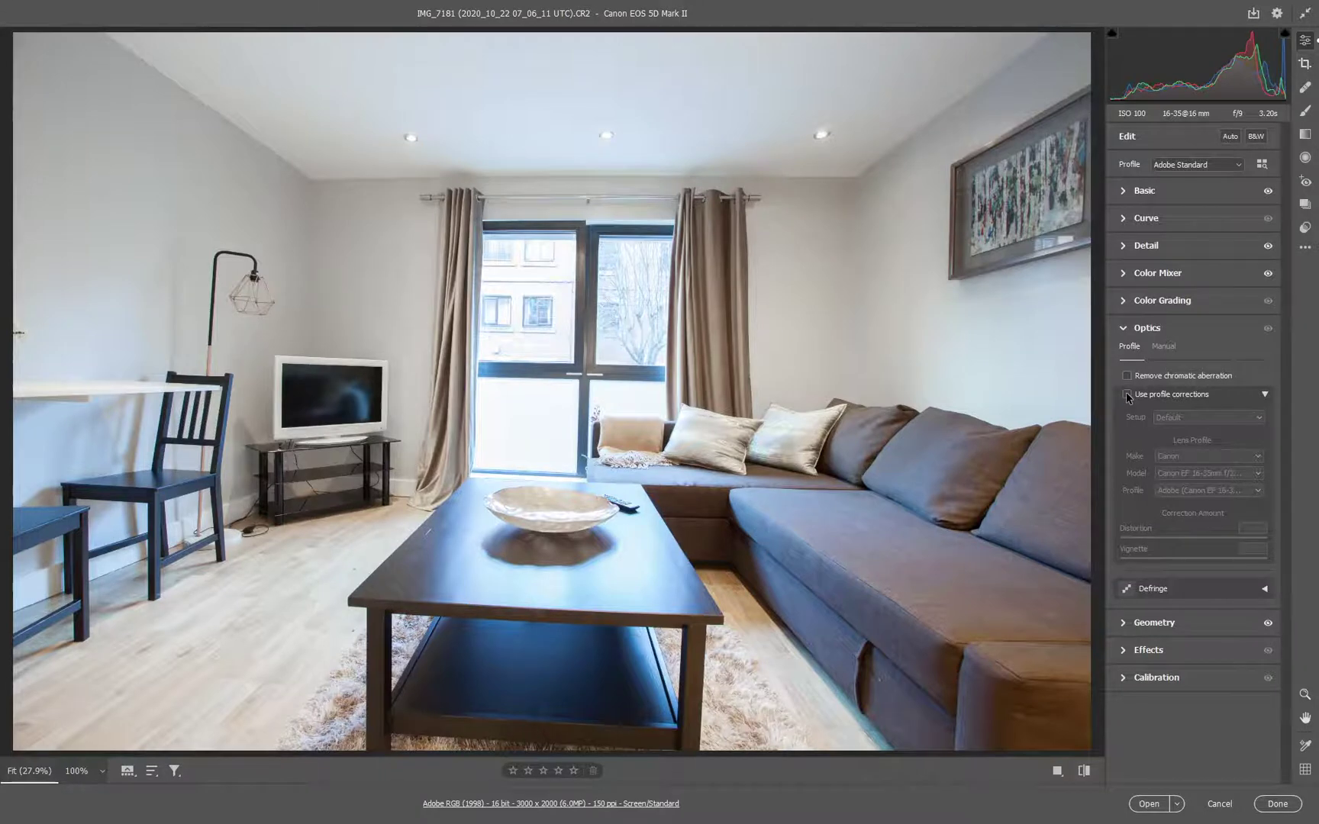
click(1126, 395)
click(1127, 394)
click(1127, 394)
click(1127, 394)
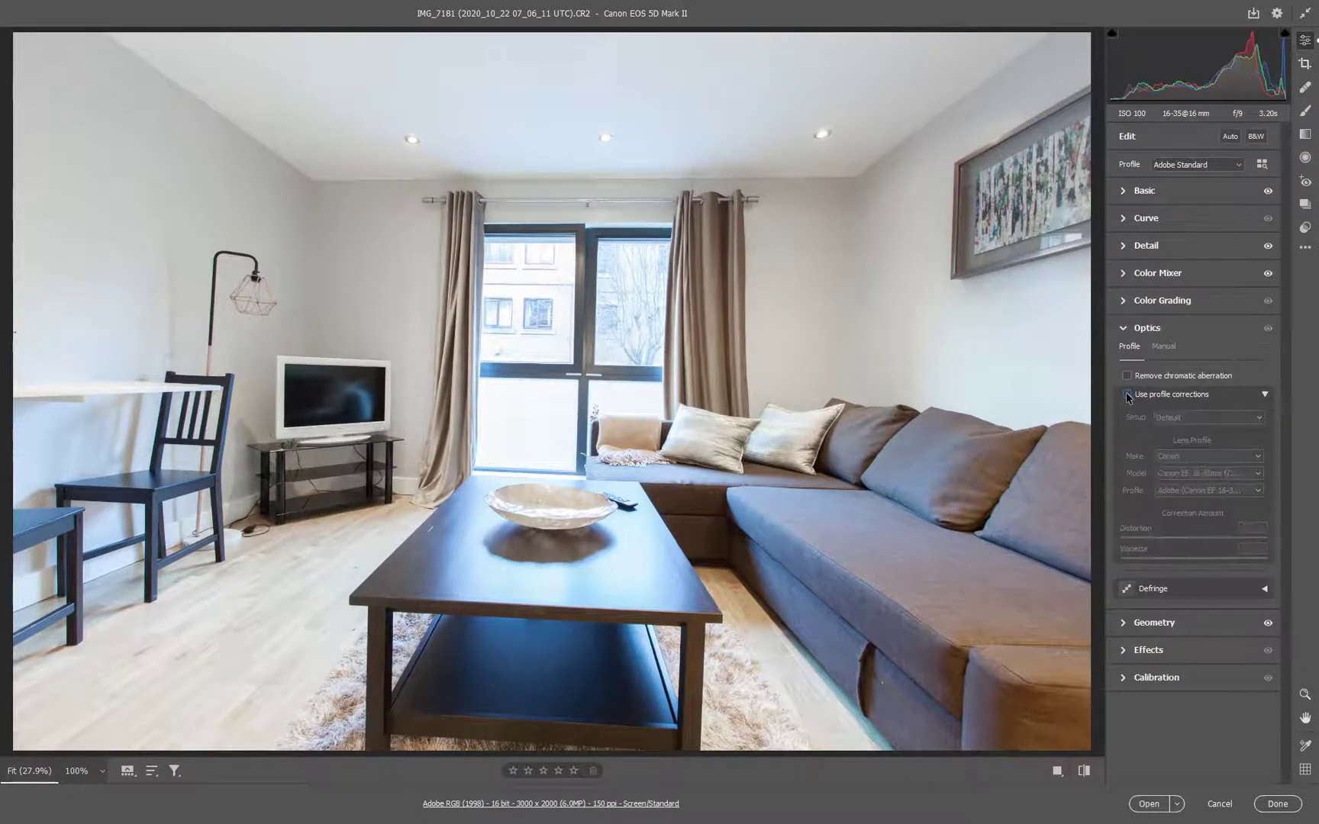
click(1127, 395)
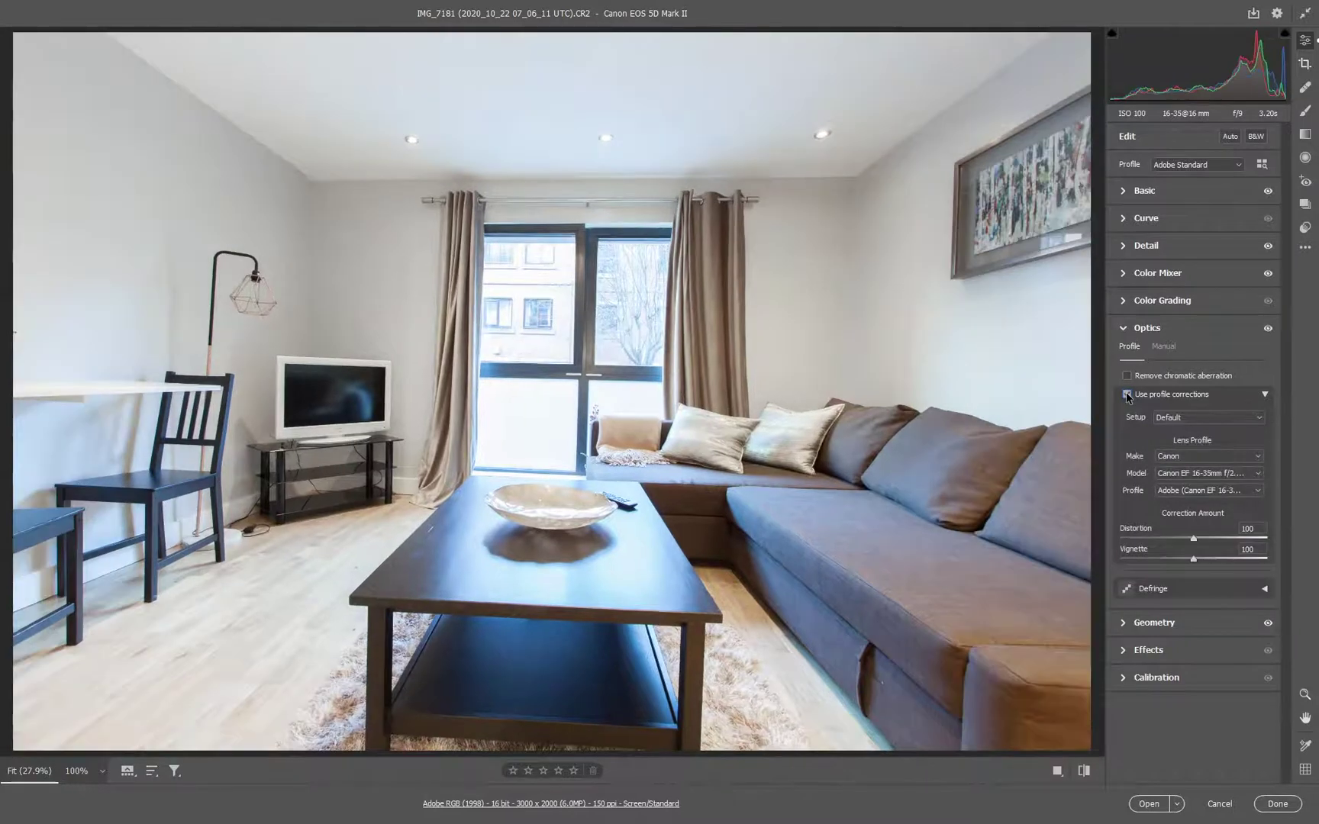
click(1126, 394)
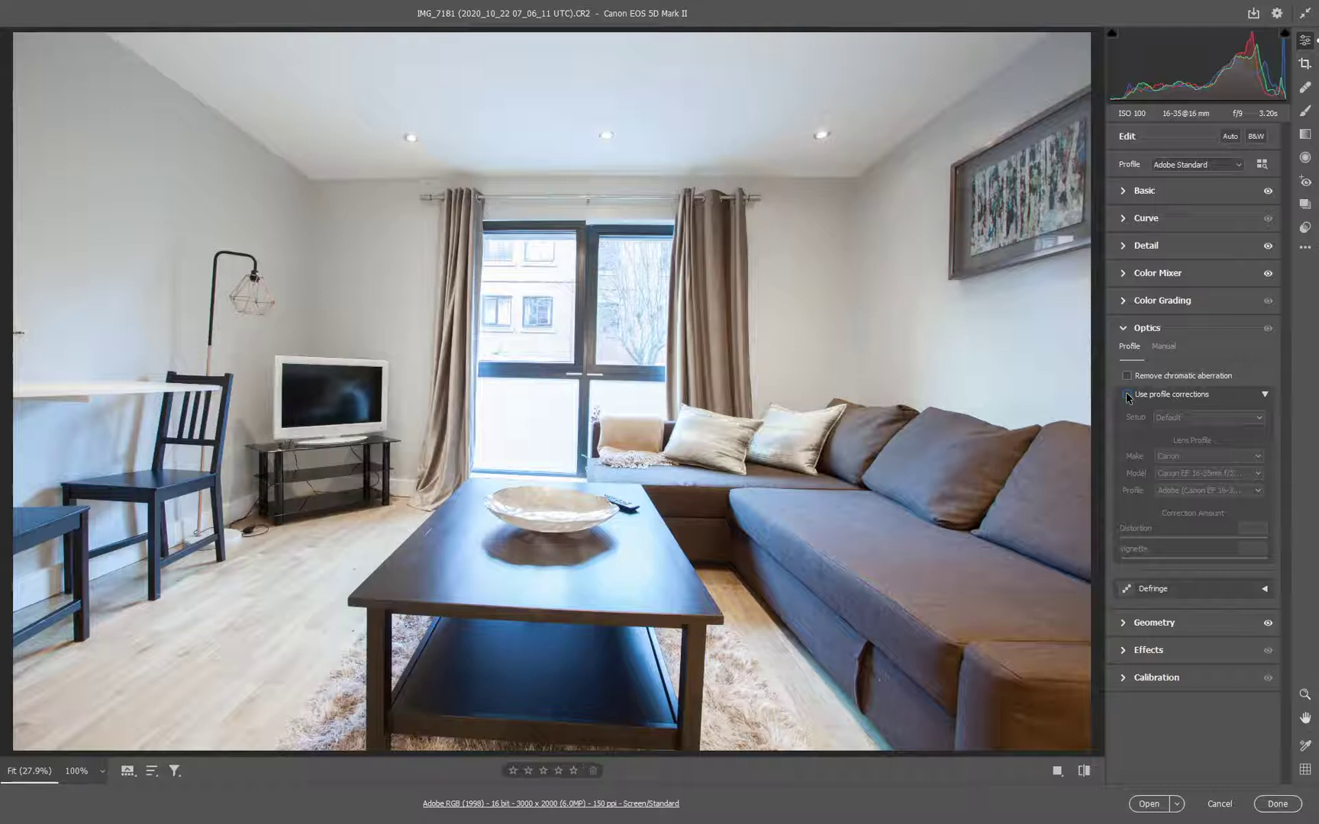
click(1126, 394)
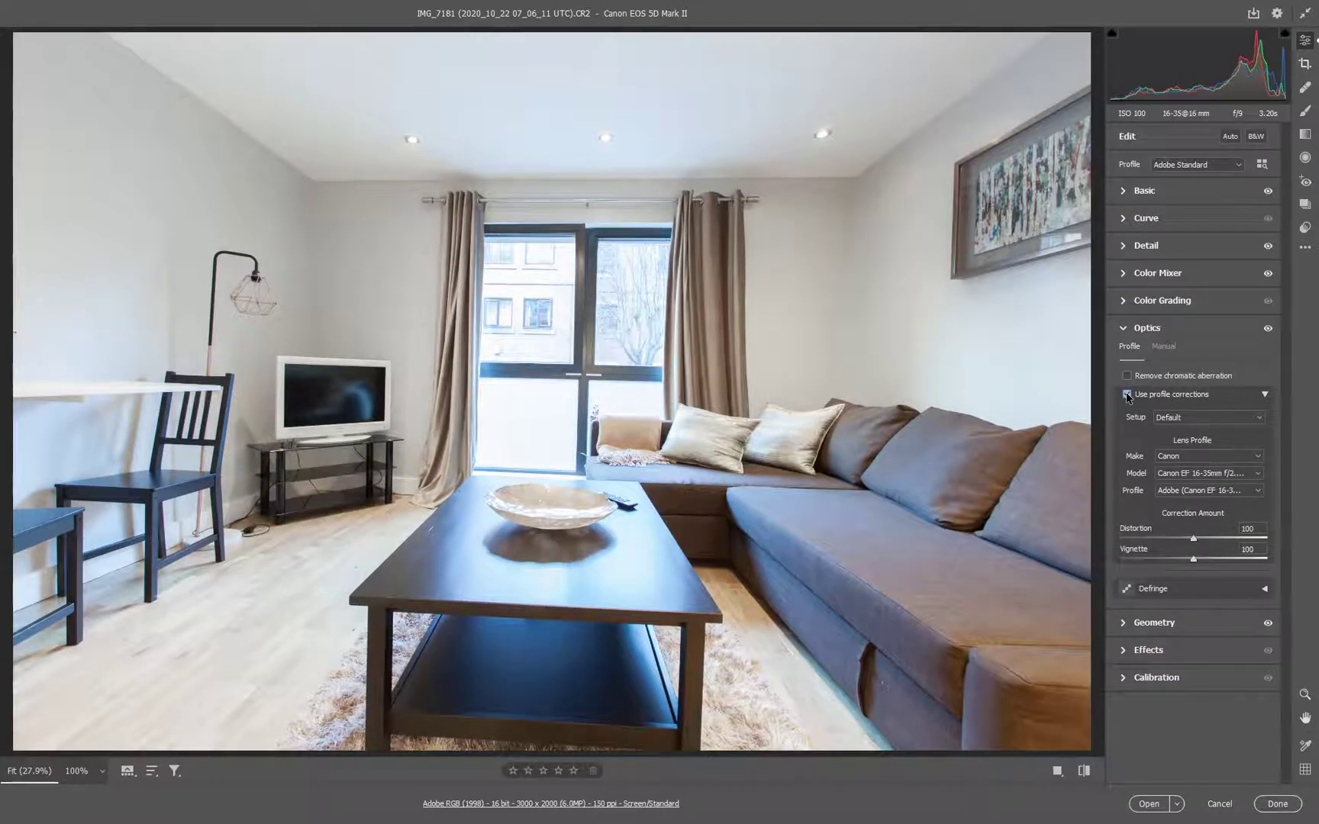
click(1126, 395)
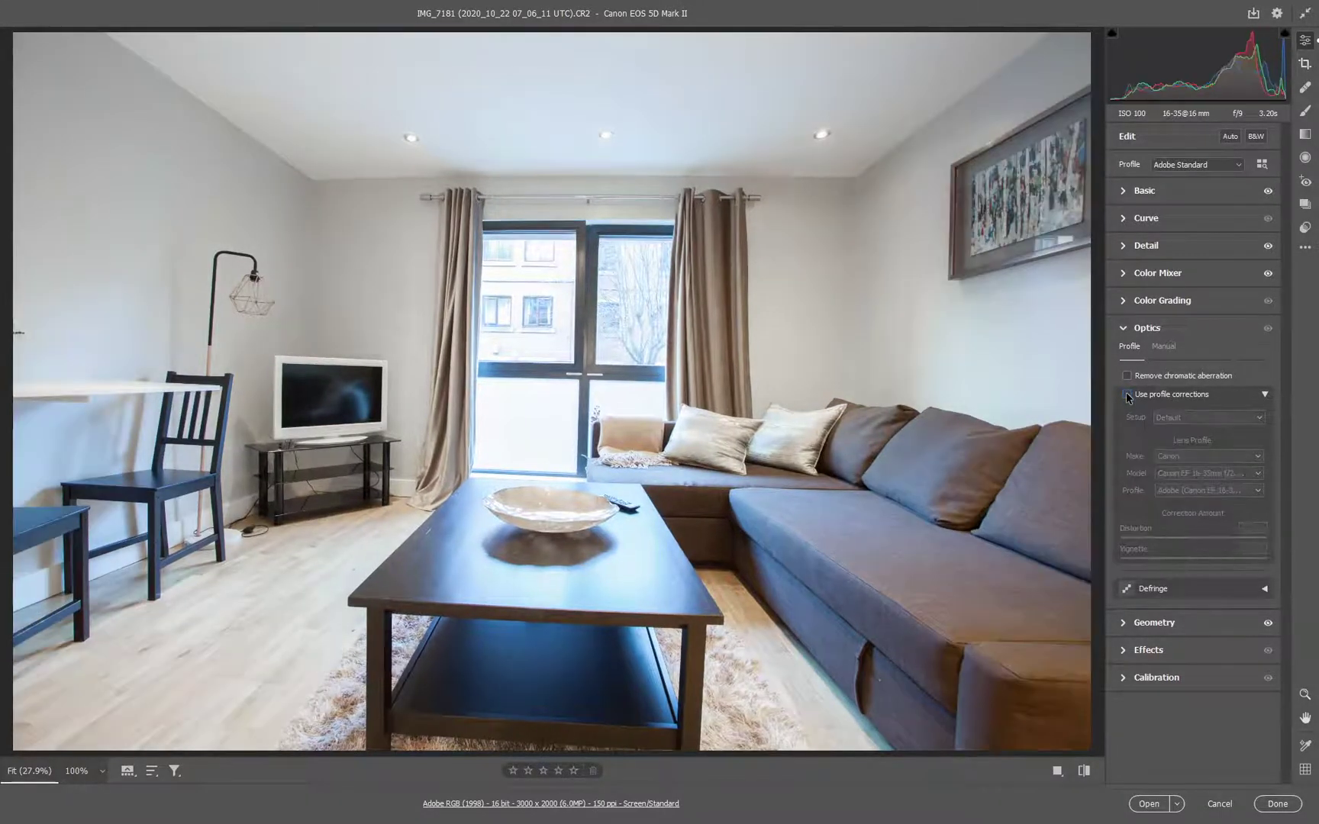
click(1127, 395)
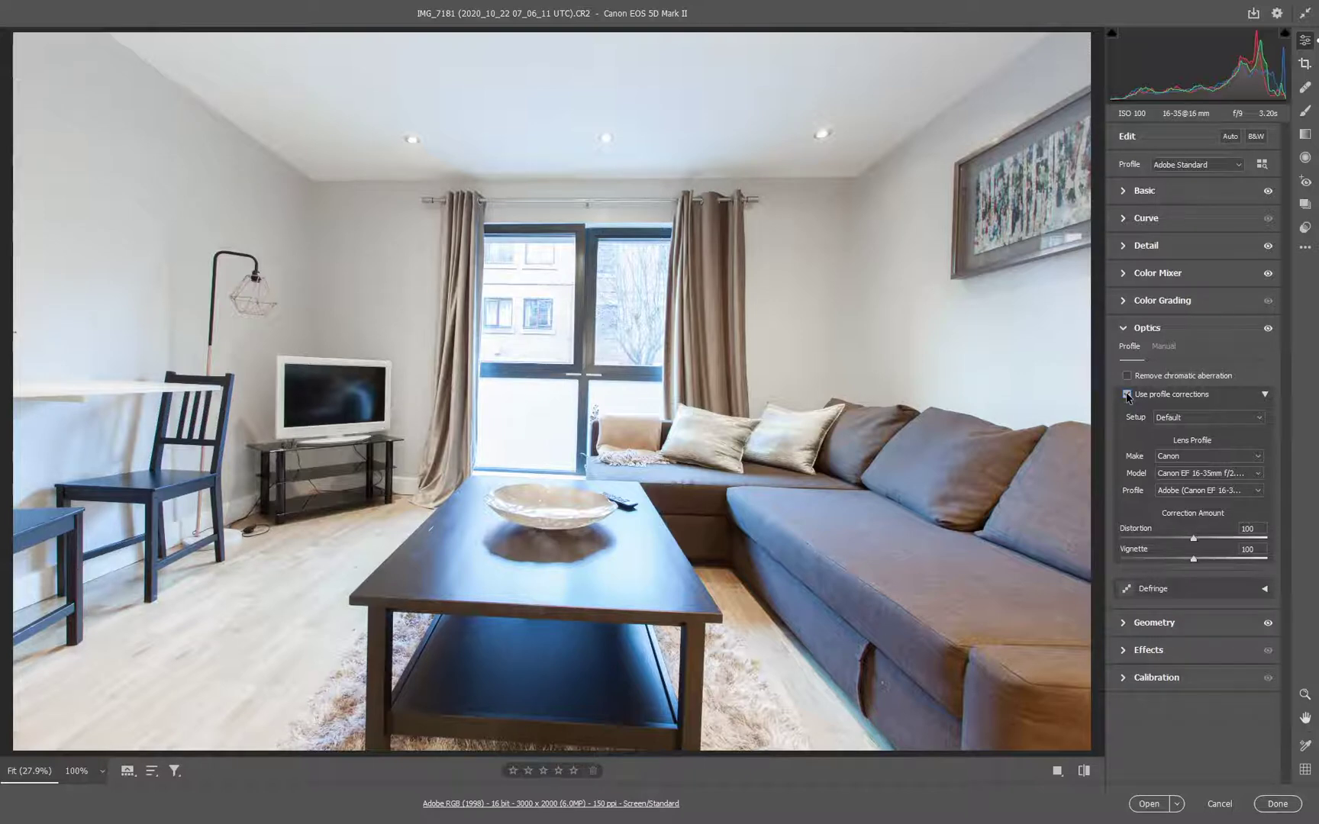
click(1127, 395)
click(1127, 395)
Step: Expand the Geometry panel and apply Auto Upright to the living-room photo
click(1209, 626)
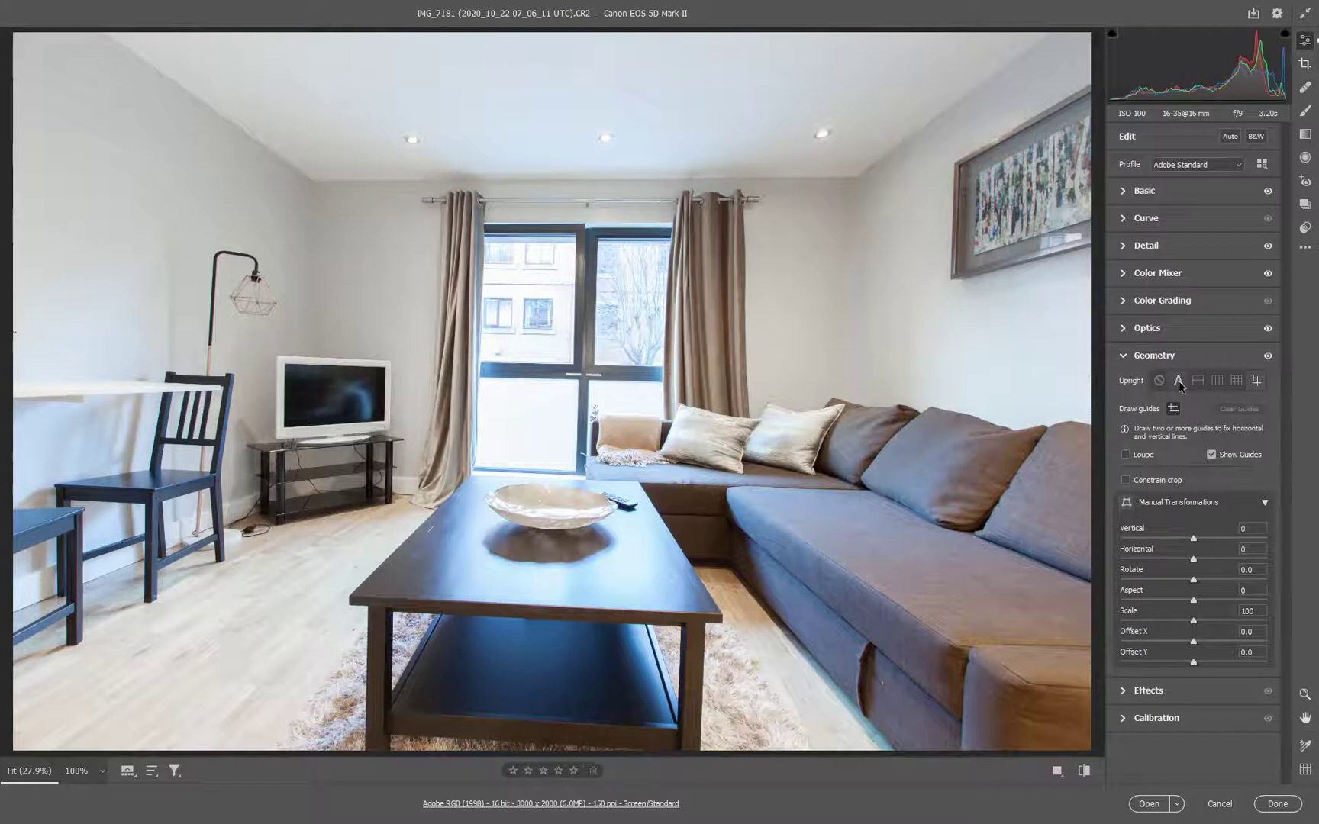
click(1178, 381)
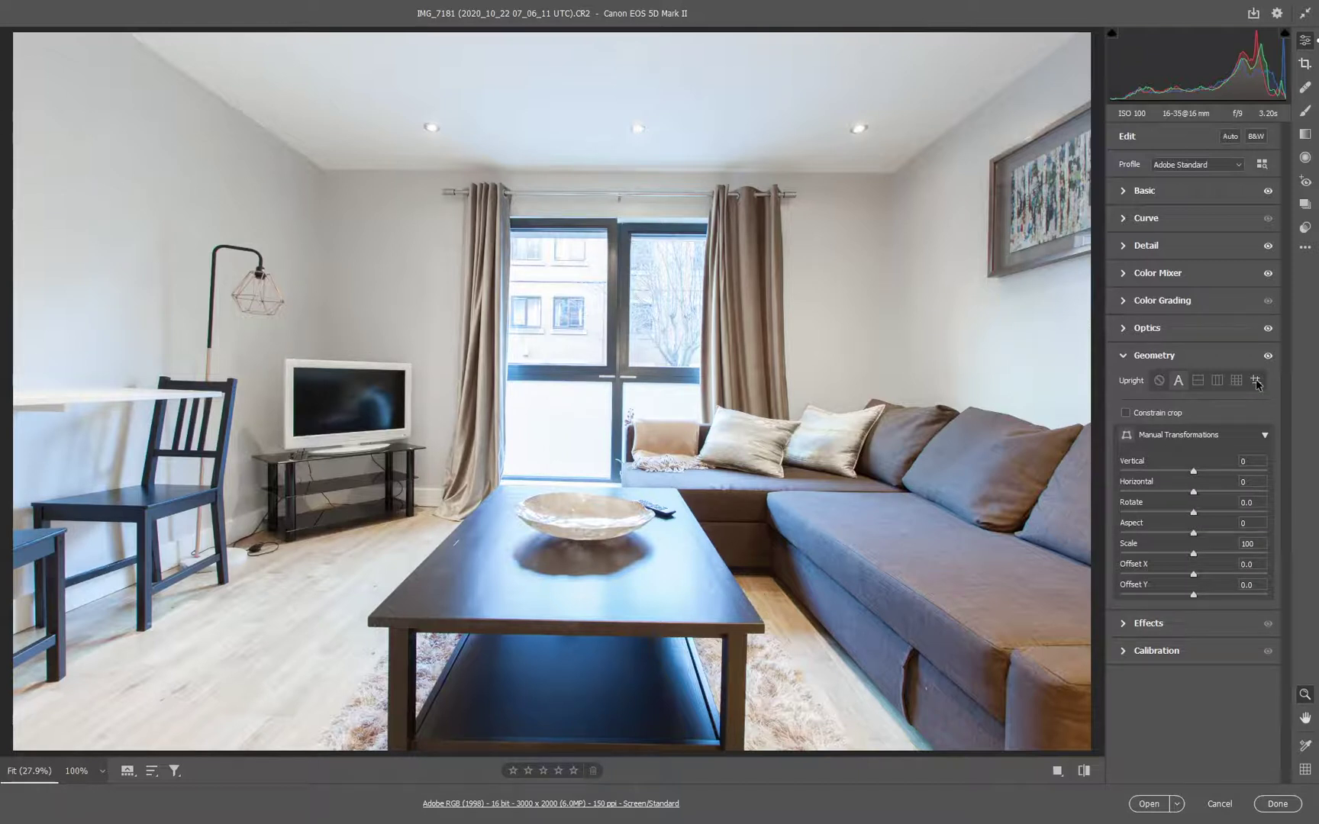
Step: Switch to Guided Upright and draw horizontal guides along the ceiling line and coffee-table front edge
click(1256, 383)
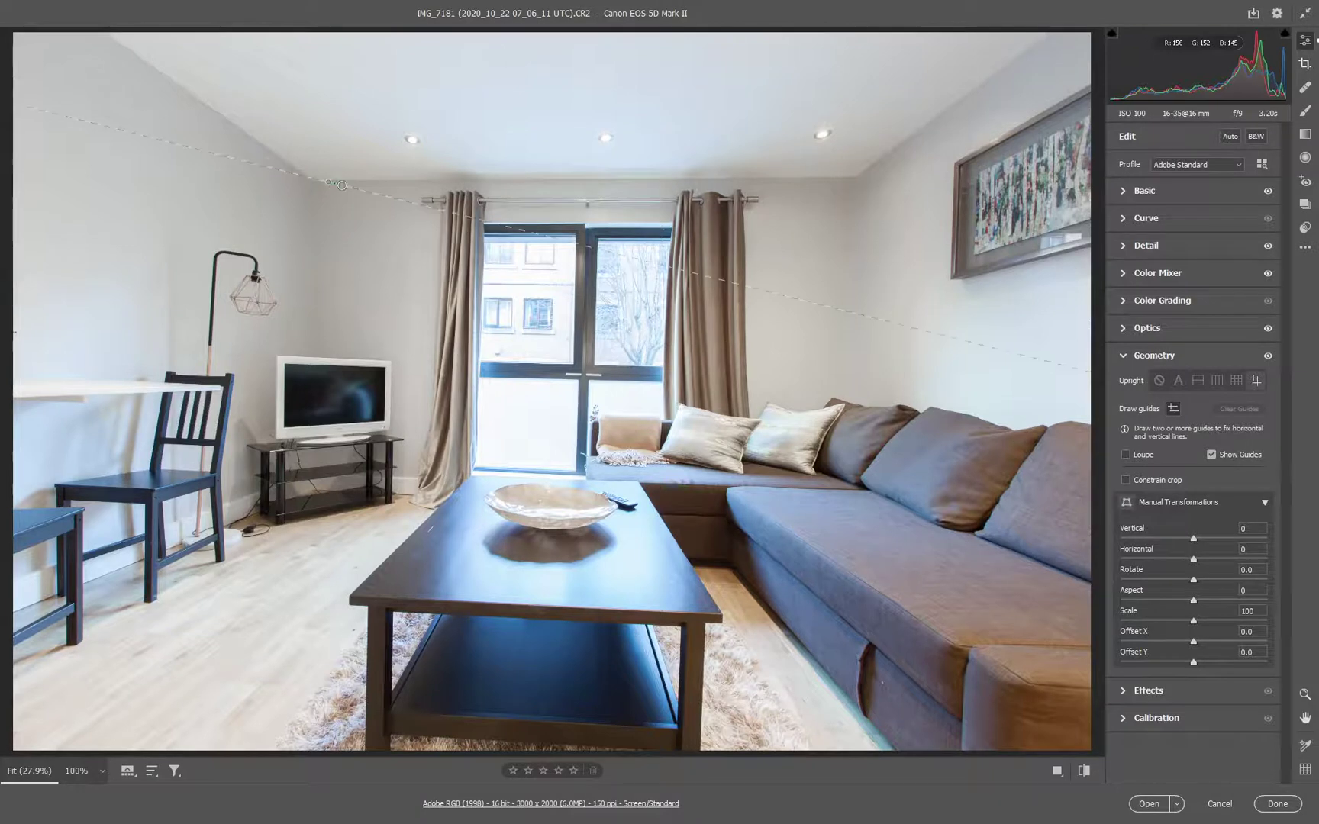
mouse_move(342, 184)
mouse_down()
mouse_move(582, 199)
mouse_move(489, 252)
mouse_move(473, 214)
mouse_move(707, 206)
mouse_move(805, 177)
mouse_move(813, 197)
mouse_move(840, 178)
mouse_up()
drag(350, 596, 729, 612)
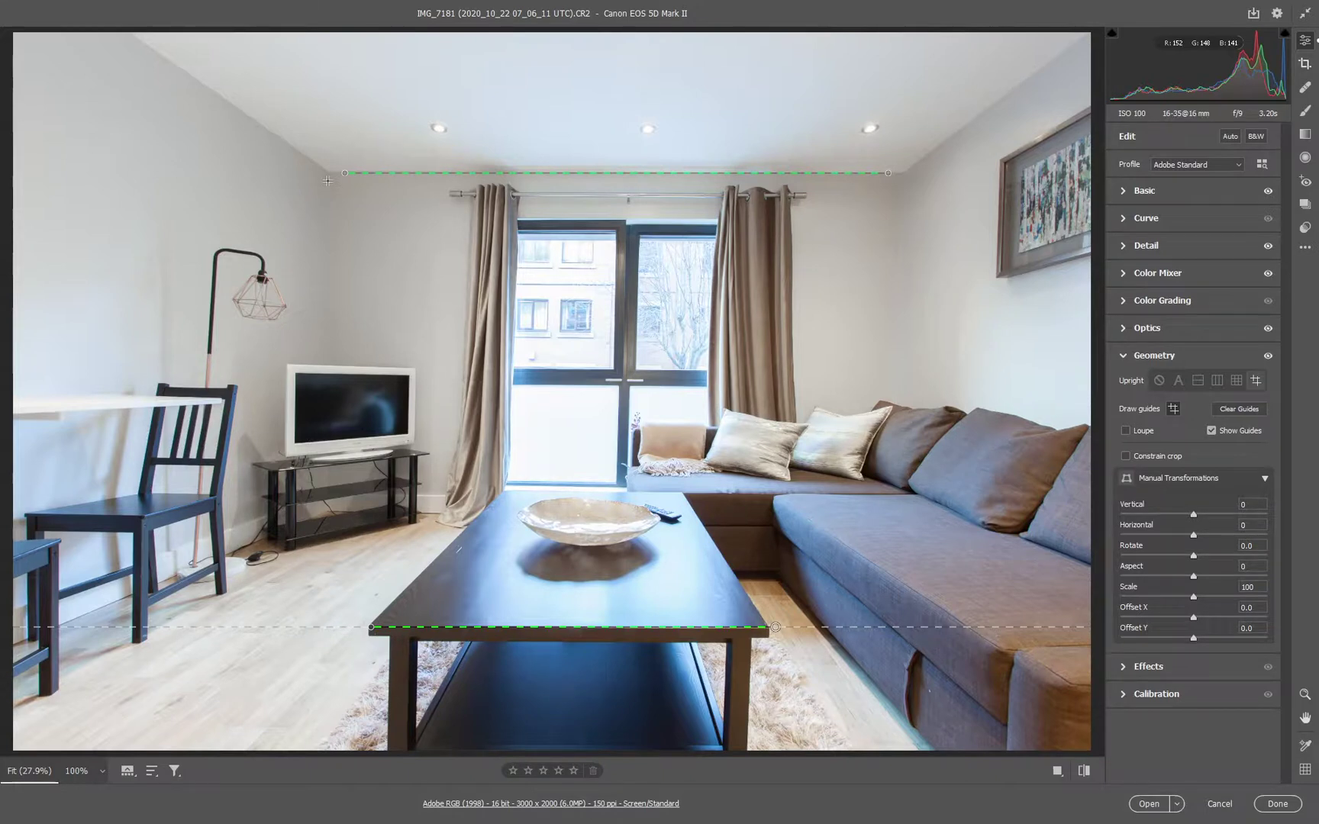
Step: Draw vertical guides down the back wall's left and right corners
drag(328, 181, 329, 307)
mouse_move(902, 192)
mouse_down()
mouse_move(895, 355)
mouse_move(895, 328)
mouse_up()
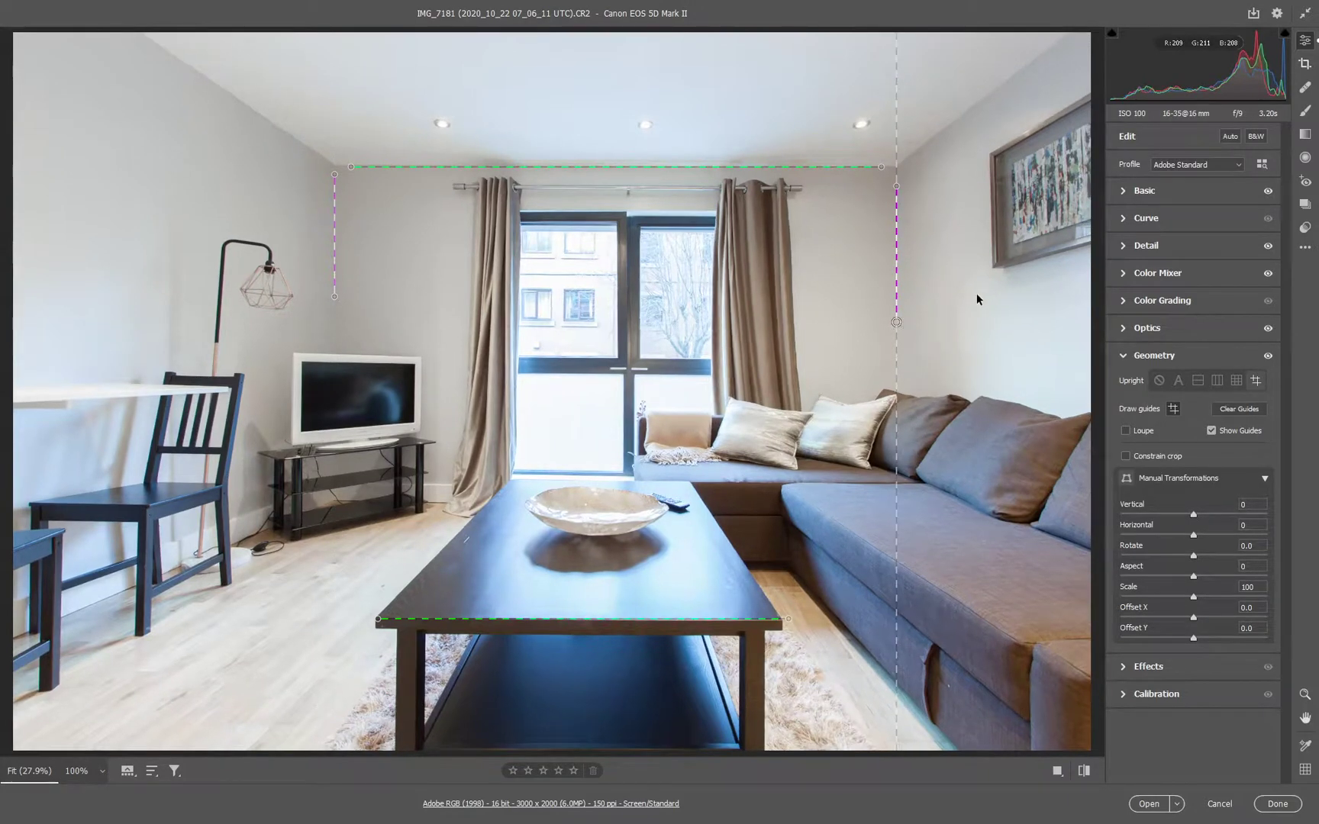